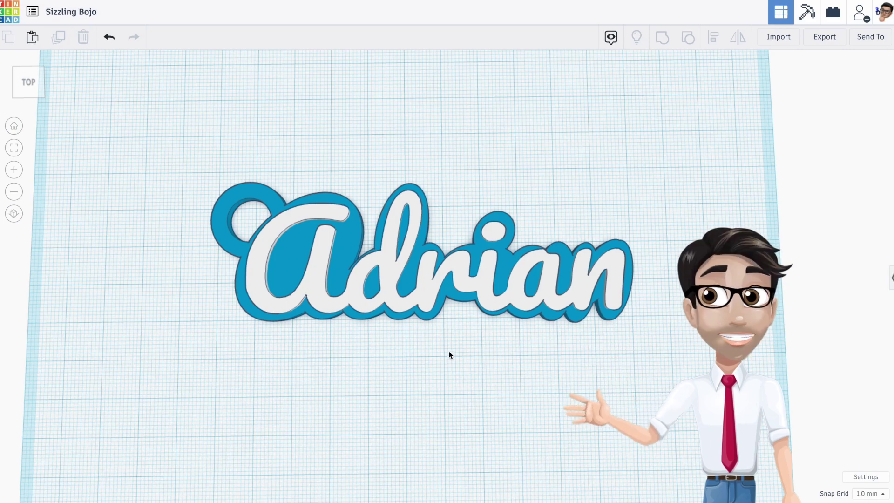
Rename the keychain design with the person's first name followed by "Name Plate"
right_click_drag(449, 353, 459, 332)
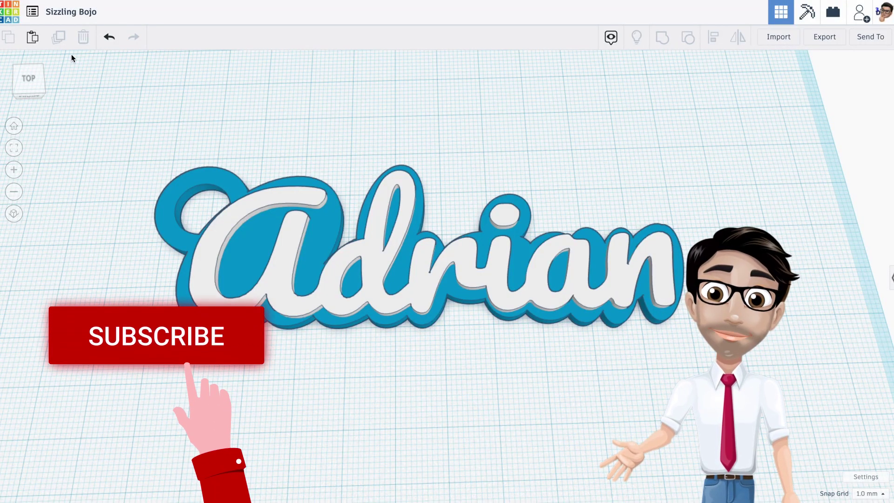
left_click(84, 17)
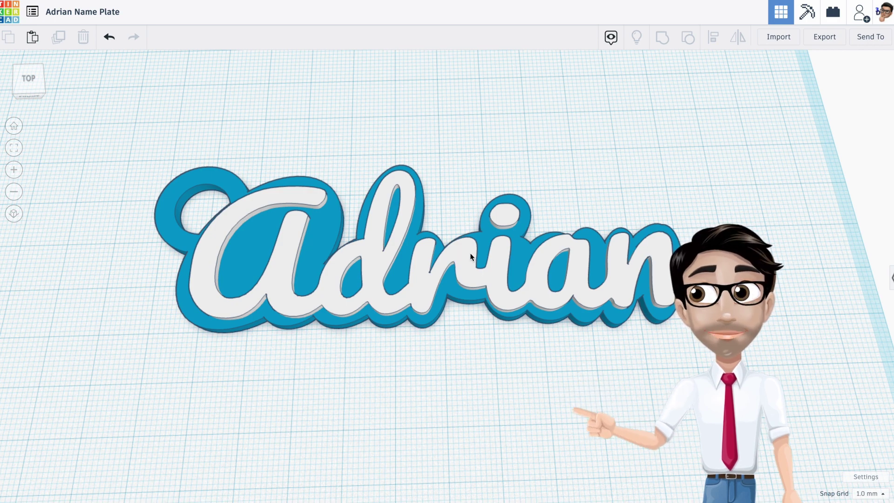
right_click_drag(471, 255, 450, 277)
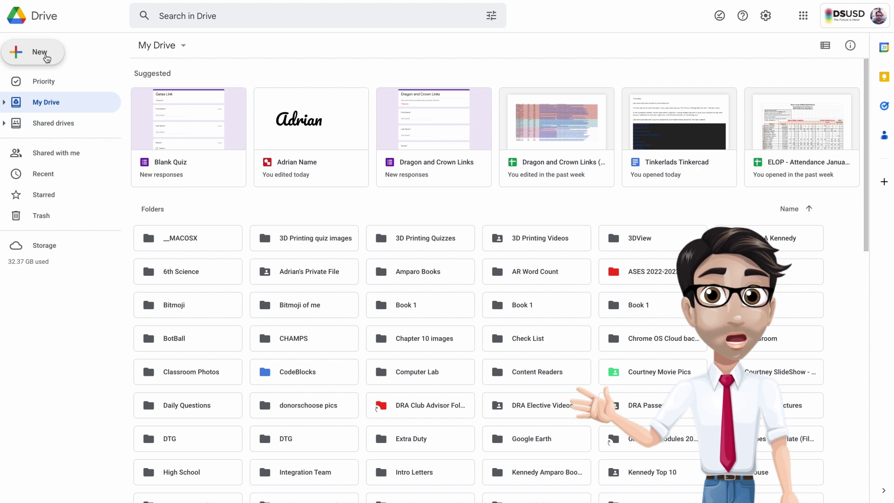
Switch to Google Drive, create a new Google Drawings file and title it with the first name followed by "Drawing"
left_click(46, 57)
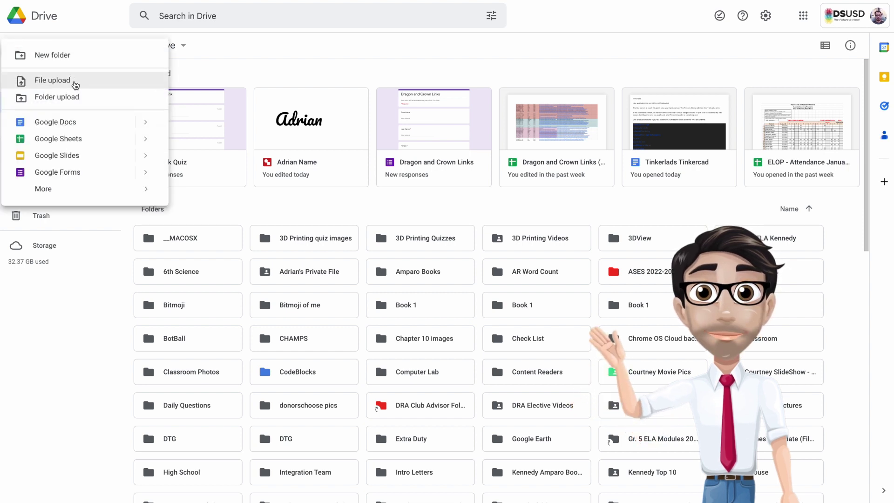
mouse_move(144, 190)
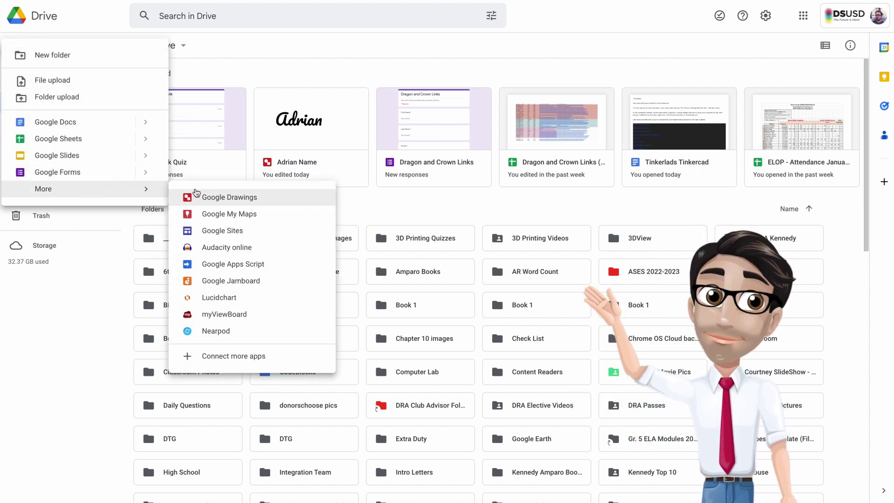
left_click(205, 196)
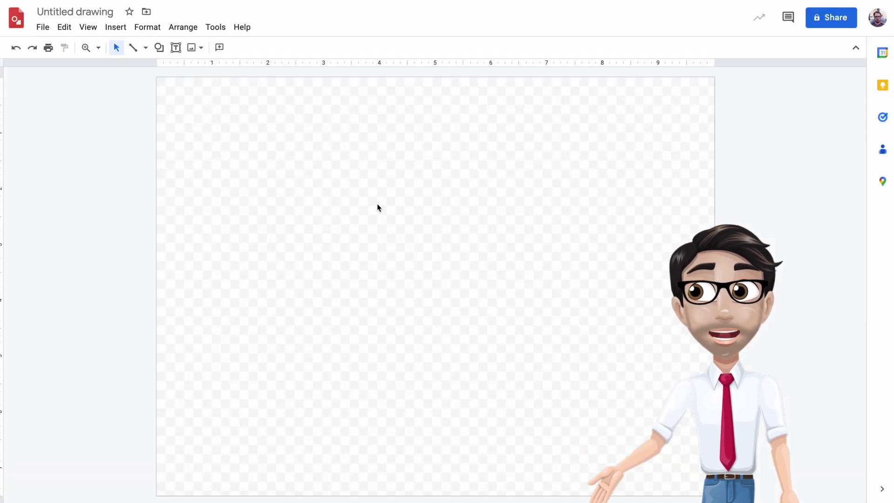
left_click(76, 12)
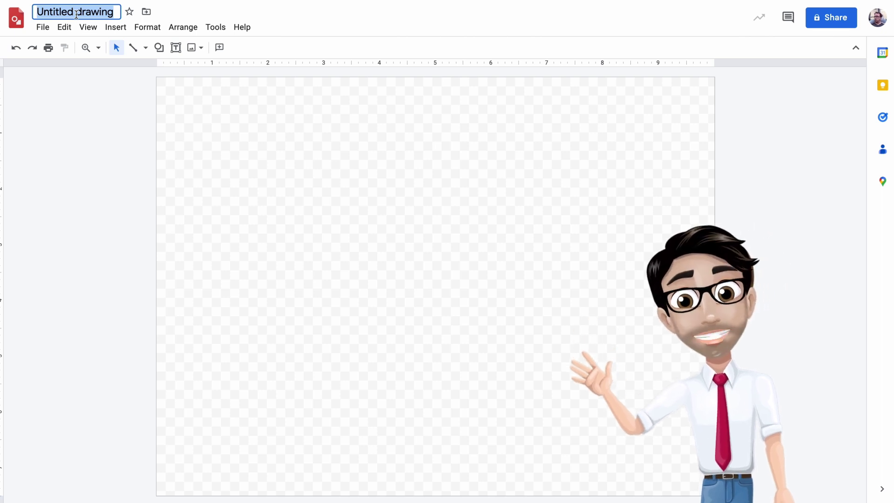
type("Adrian")
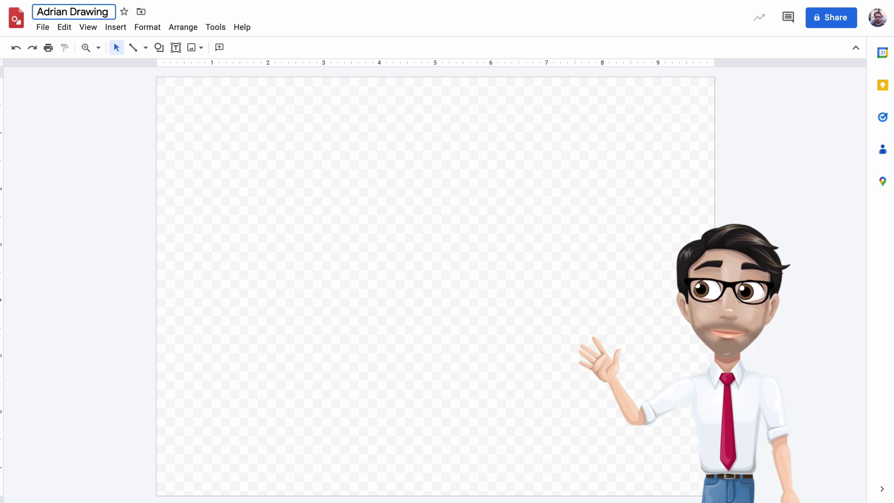
key("Return")
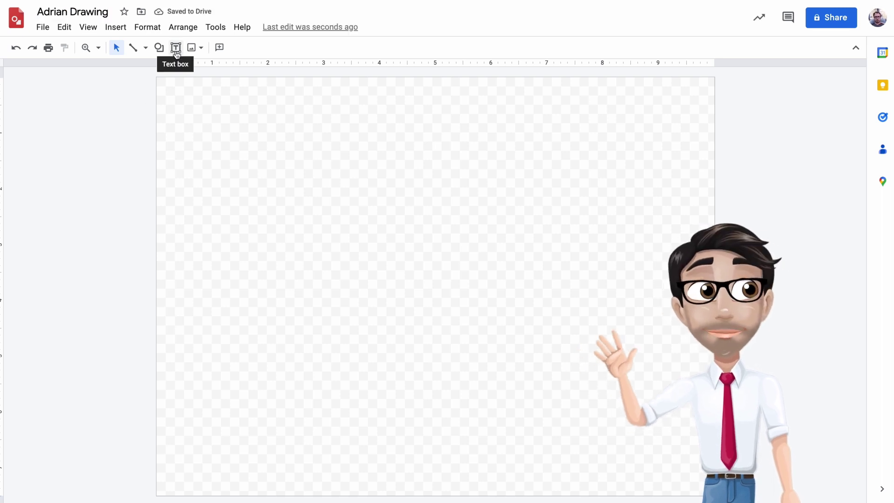
Add a text box about 7.4 inches wide across the upper part of the canvas and enter the first name in it
left_click(176, 48)
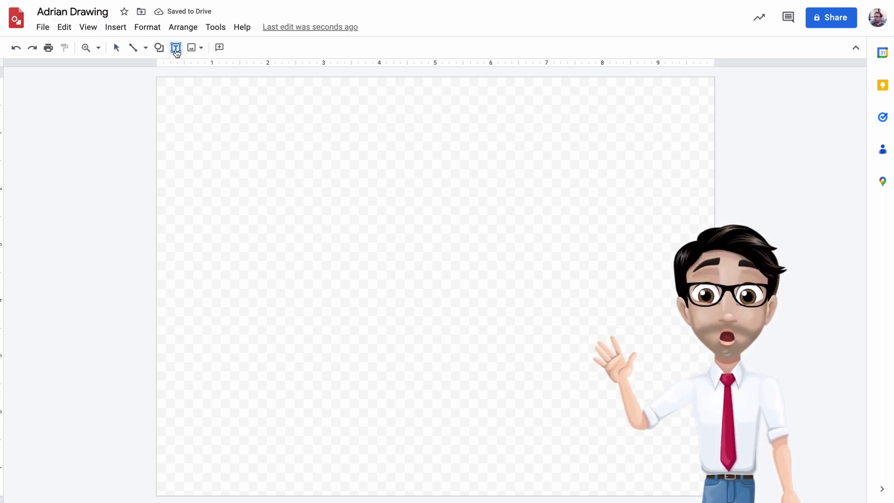
left_click_drag(242, 170, 654, 335)
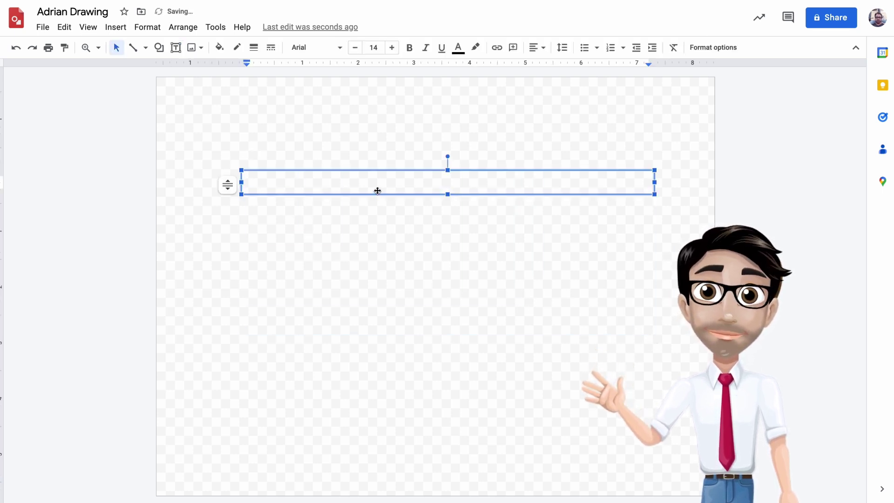
type("Adrian")
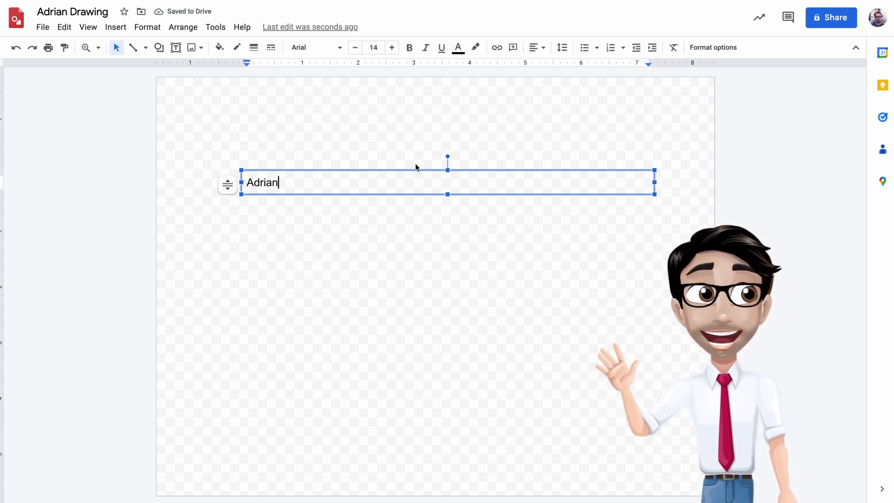
Format the name text at size 72 in the Pacifico font
double_click(298, 177)
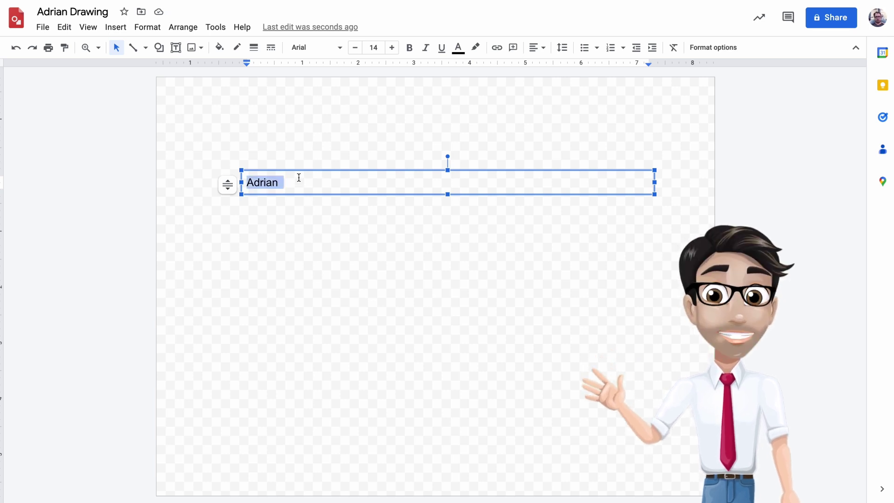
left_click(392, 48)
left_click(376, 47)
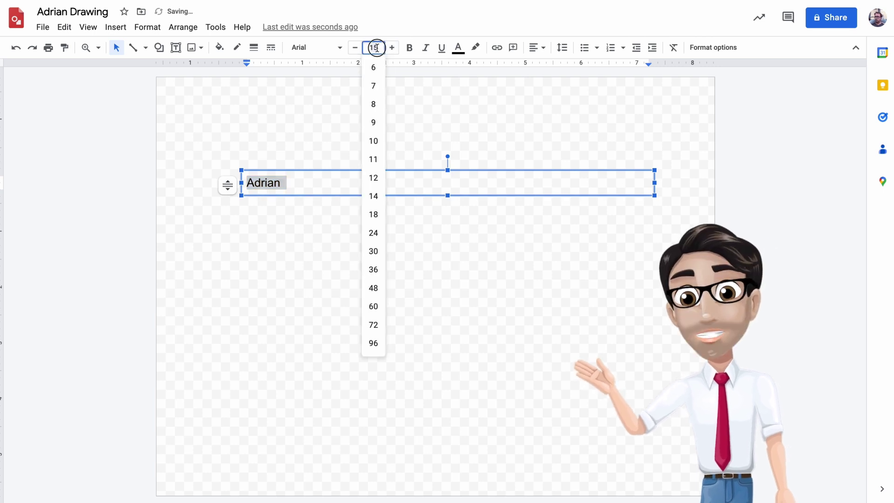
left_click(373, 325)
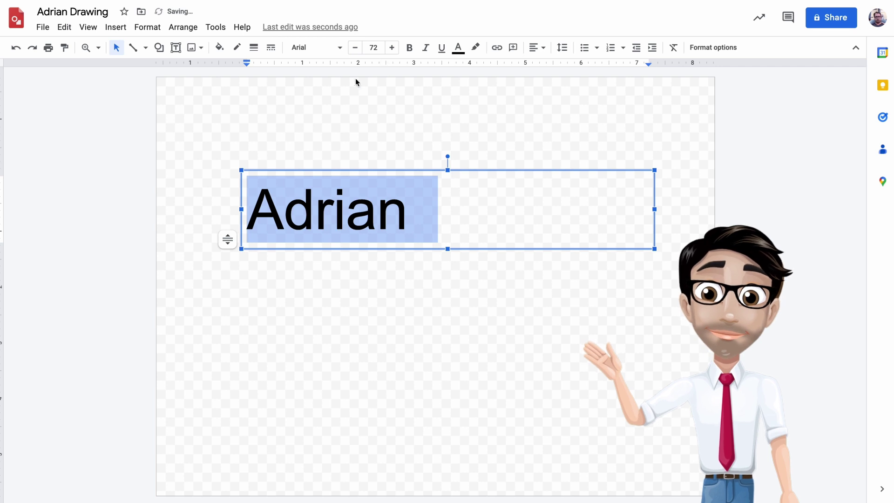
left_click(340, 50)
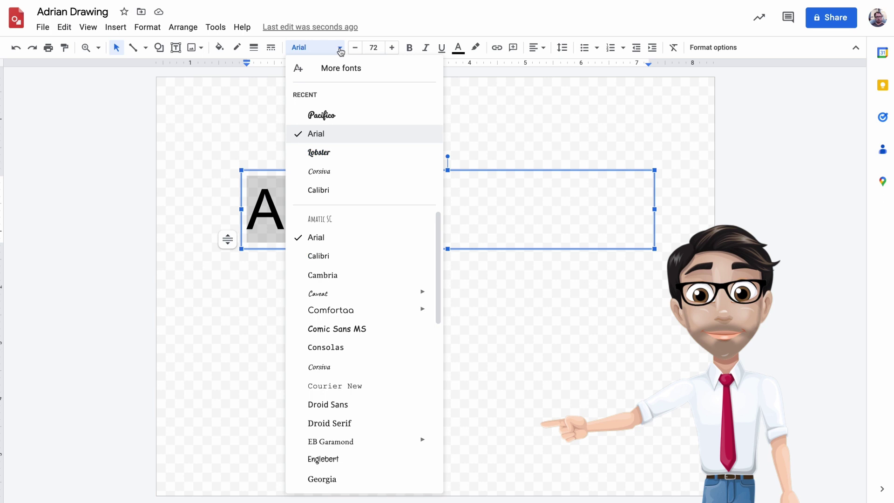
left_click(342, 116)
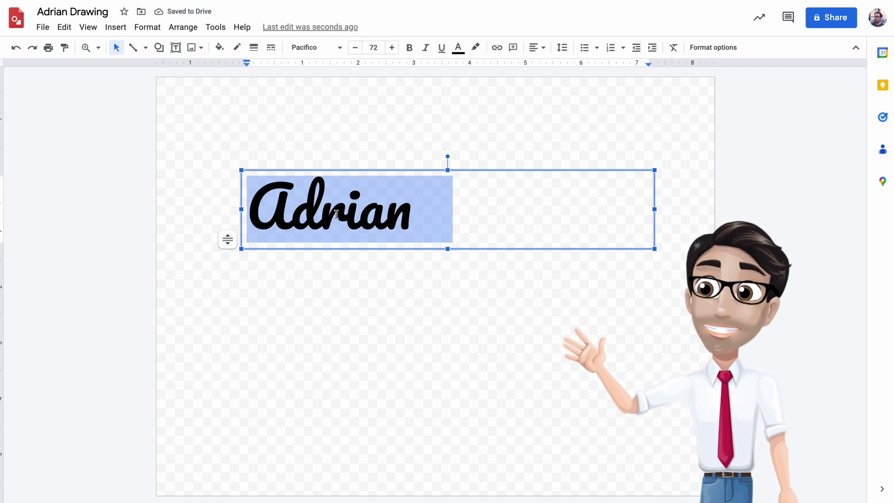
left_click(344, 51)
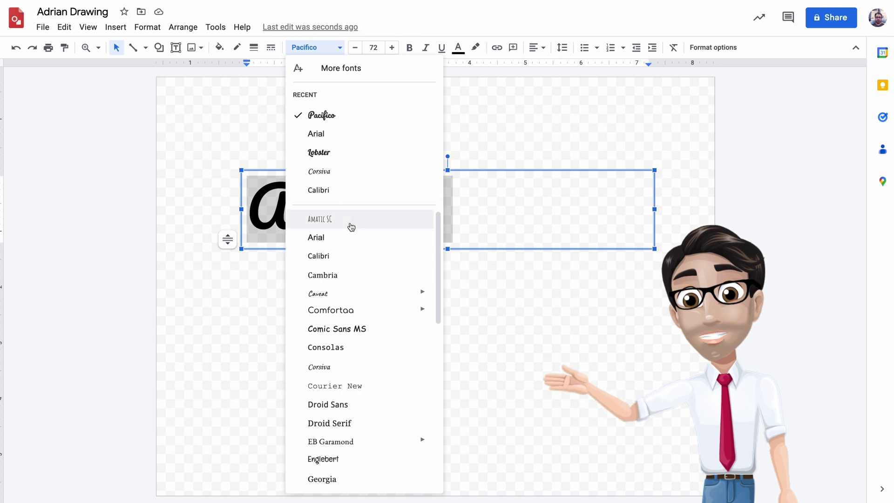
scroll(350, 255, "down", 2)
scroll(350, 255, "down", 3)
scroll(350, 257, "down", 5)
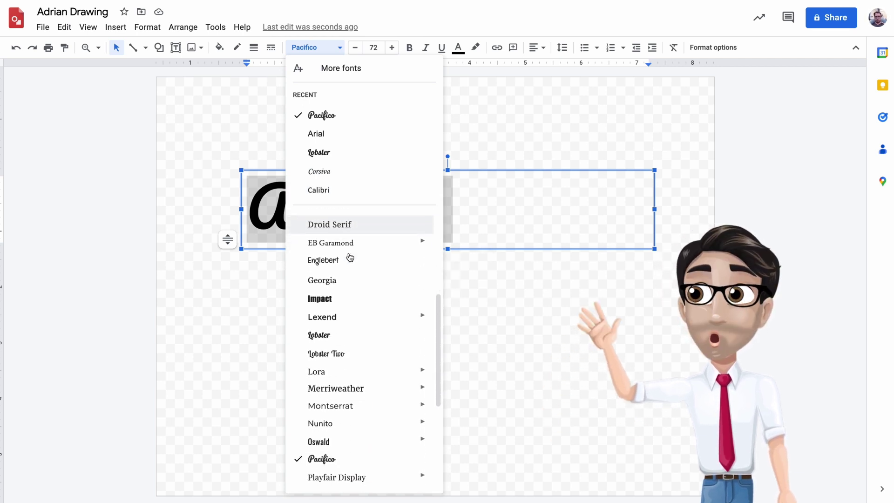
scroll(351, 258, "down", 5)
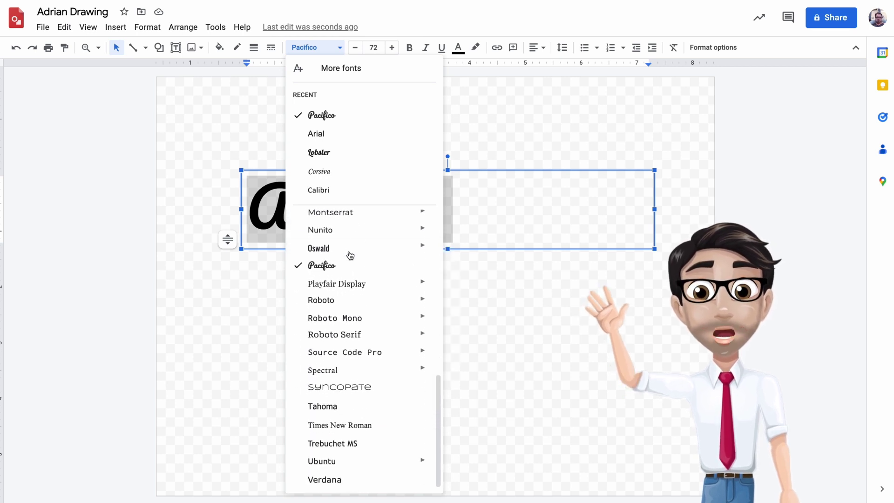
left_click(541, 295)
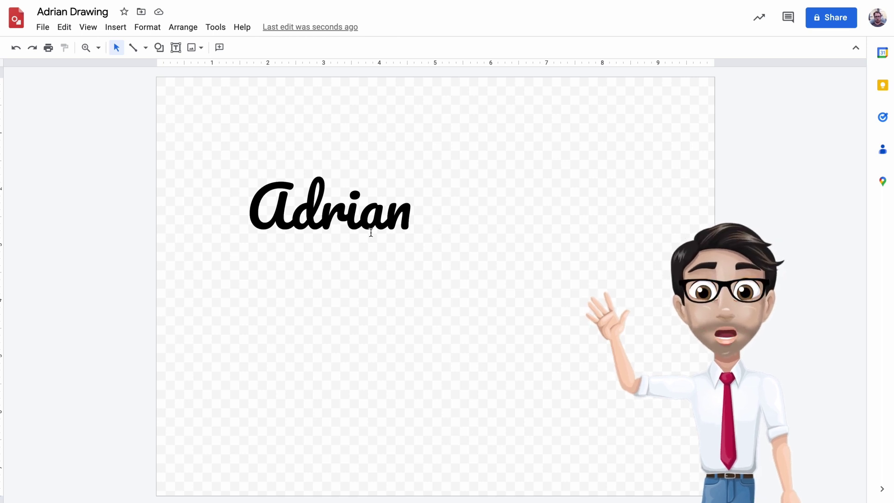
Download the drawing as a JPEG image (.jpg) into the Downloads folder
left_click(42, 27)
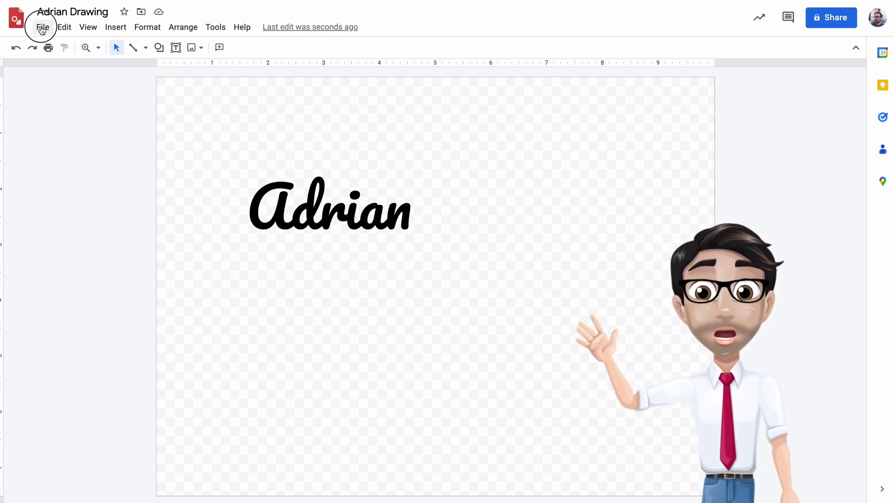
mouse_move(130, 147)
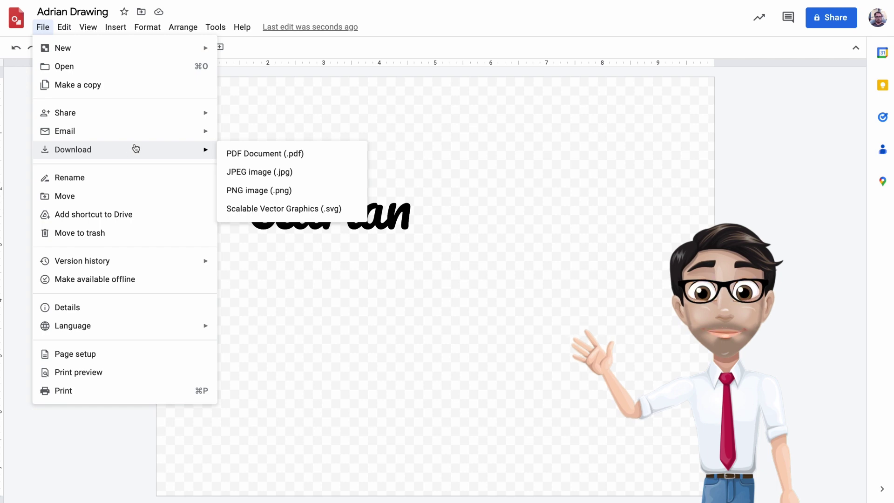
left_click(262, 174)
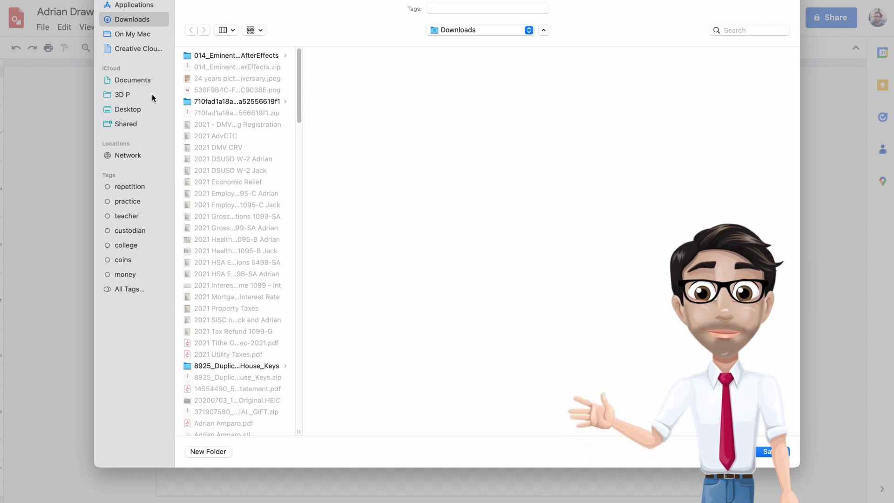
scroll(245, 122, "down", 3)
scroll(246, 126, "up", 3)
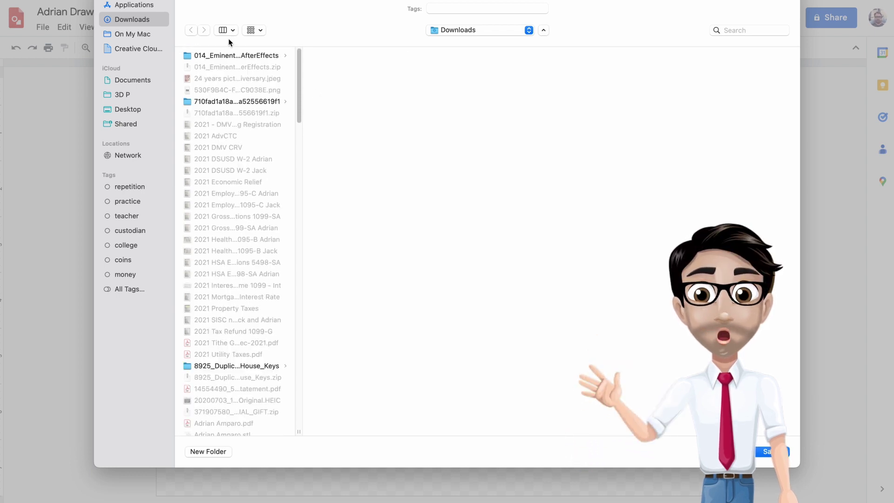
left_click(770, 451)
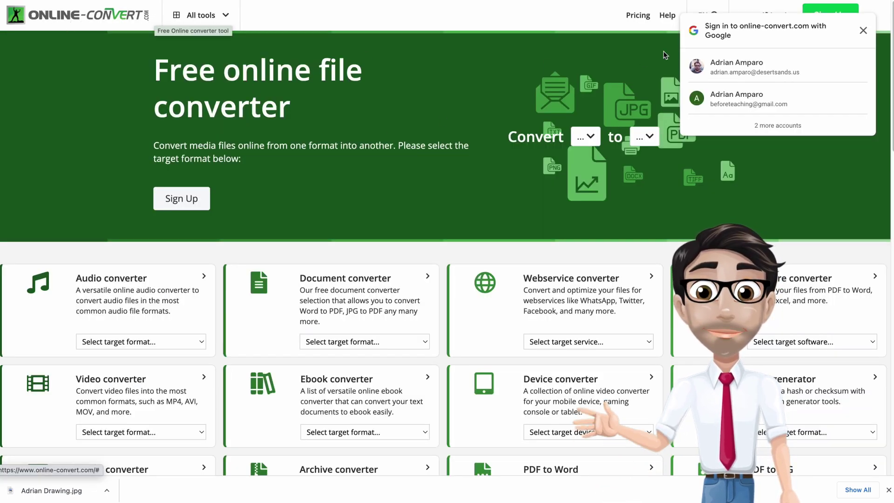
Switch to Online-Convert, dismiss the Google sign-in prompt and choose Convert to SVG for the image converter
left_click(863, 30)
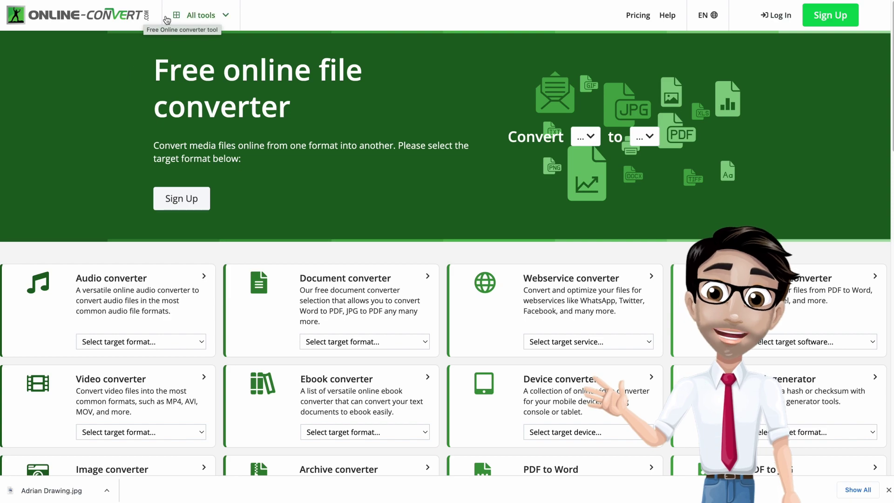
scroll(201, 180, "down", 9)
scroll(202, 180, "up", 6)
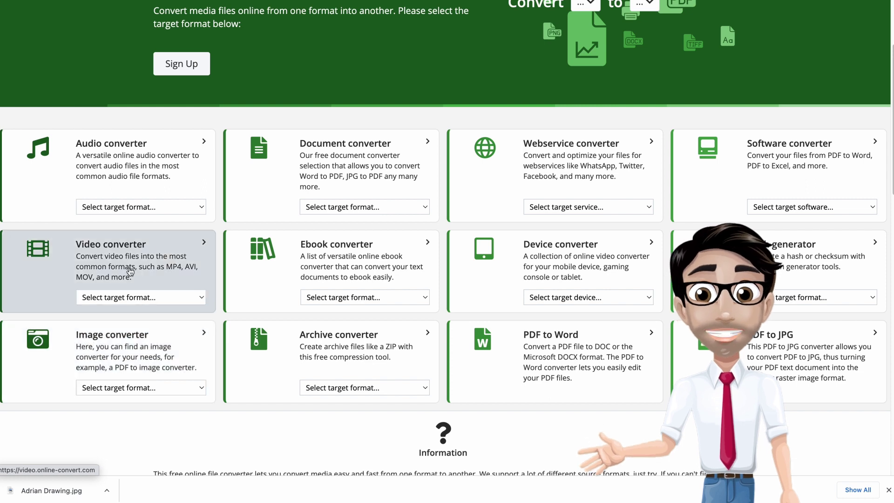
left_click(198, 387)
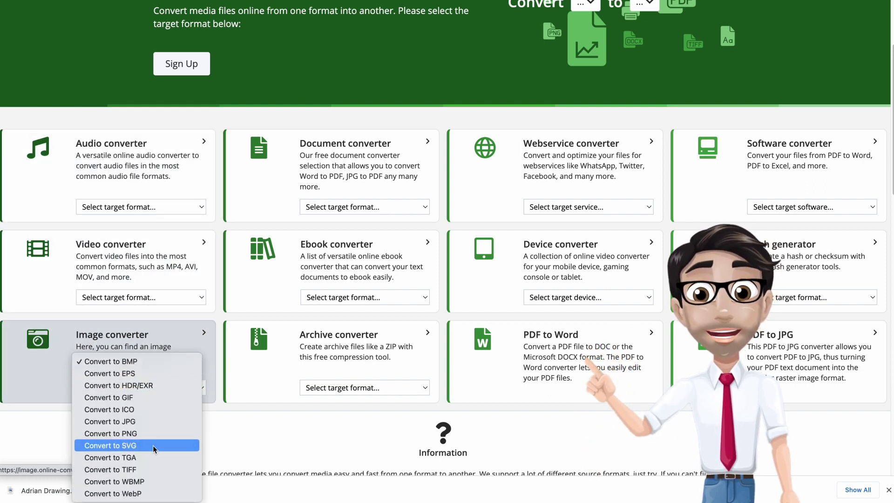
left_click(138, 445)
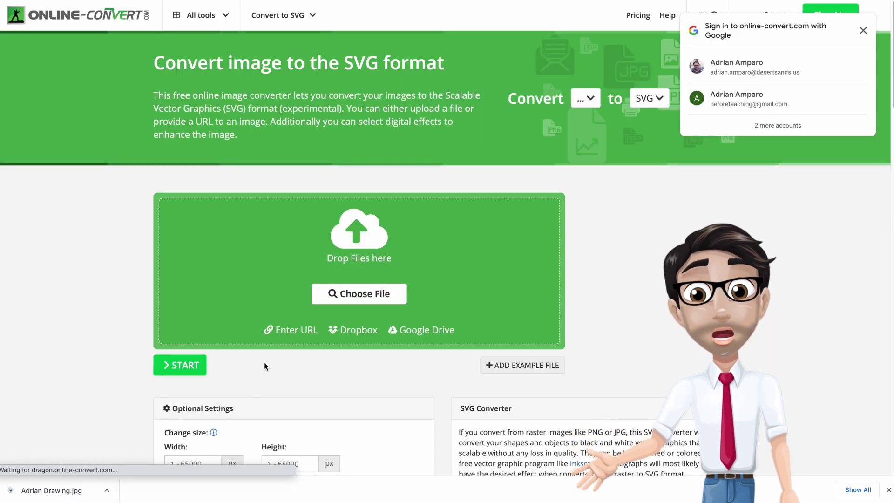
Upload the newly saved drawing JPEG from the Downloads folder to the SVG converter
left_click(347, 298)
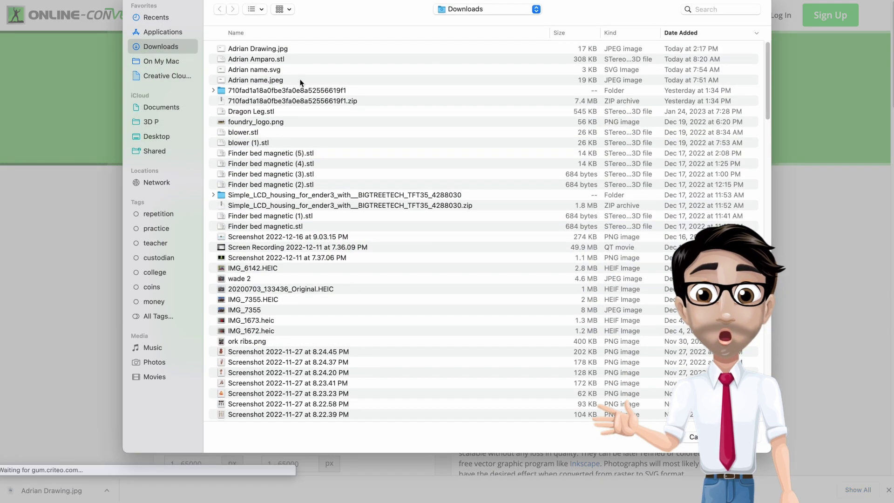
left_click(270, 50)
key("Return")
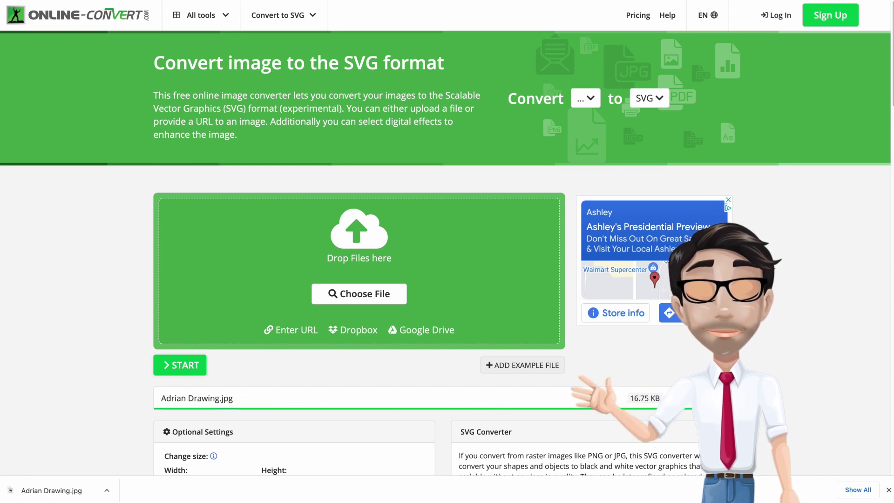
Convert the uploaded JPEG to SVG and save the converted file in the Downloads folder
left_click(188, 366)
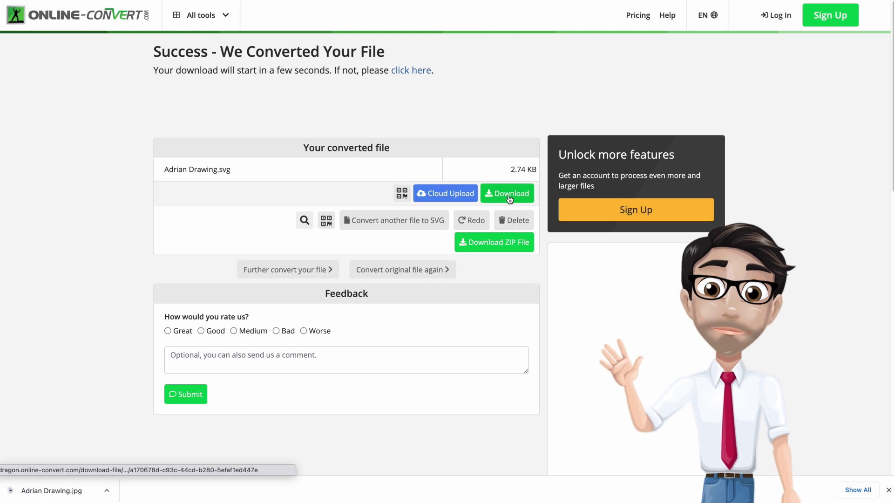
left_click(511, 198)
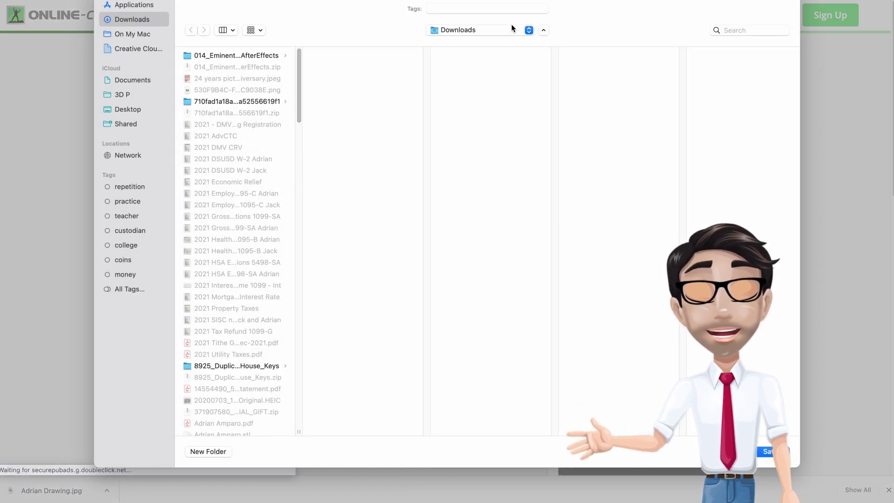
key("Return")
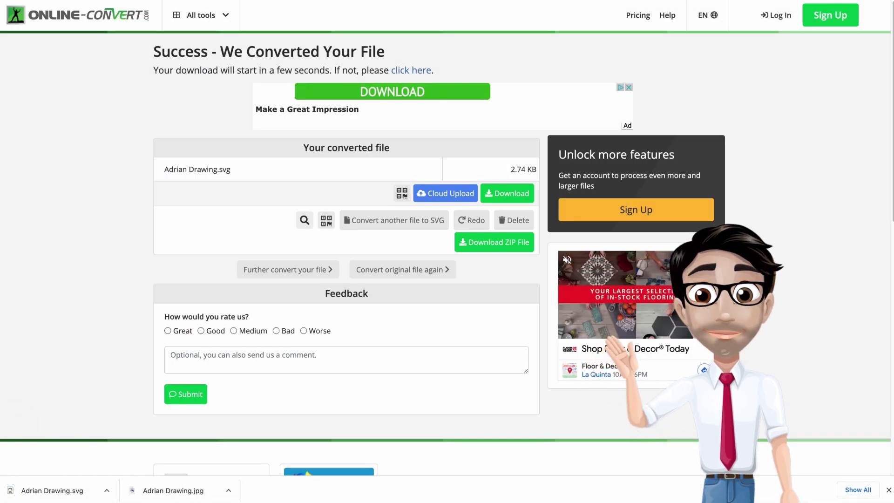
Close the downloads bar, switch to Tinkercad and create a new 3D design
left_click(889, 490)
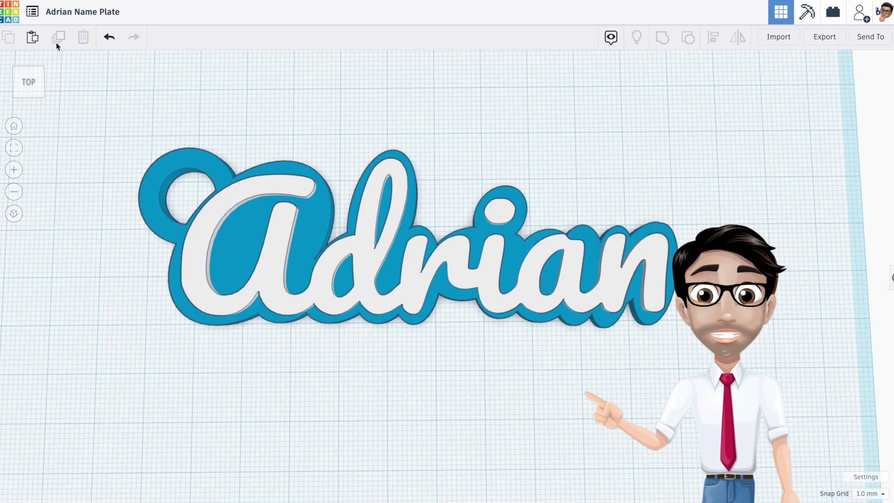
left_click(32, 17)
left_click(598, 122)
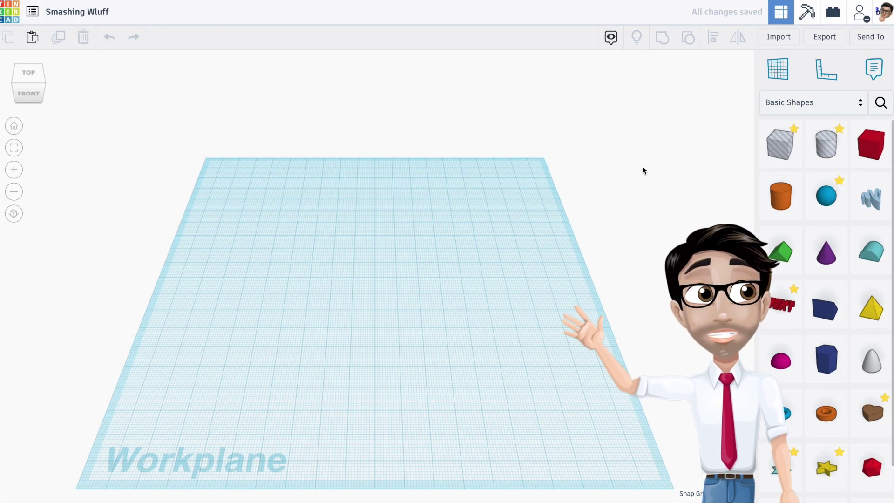
Import the converted name drawing SVG from the Downloads folder into the new design
left_click(779, 38)
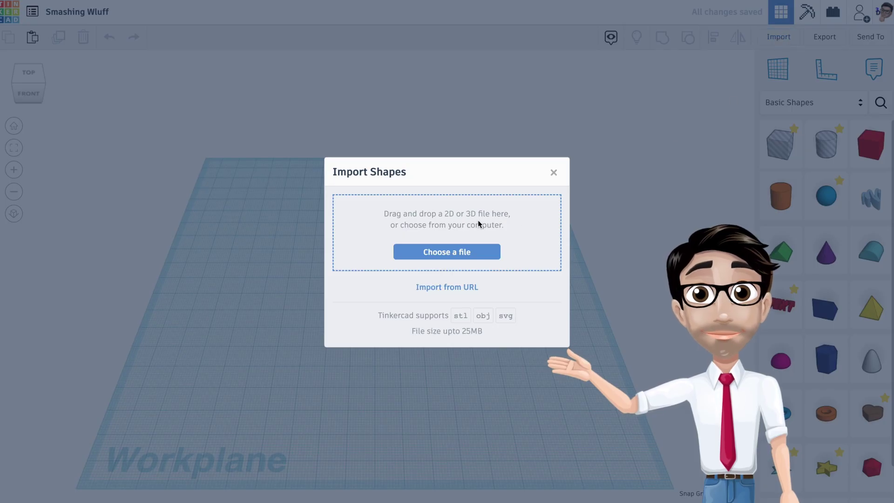
left_click(458, 256)
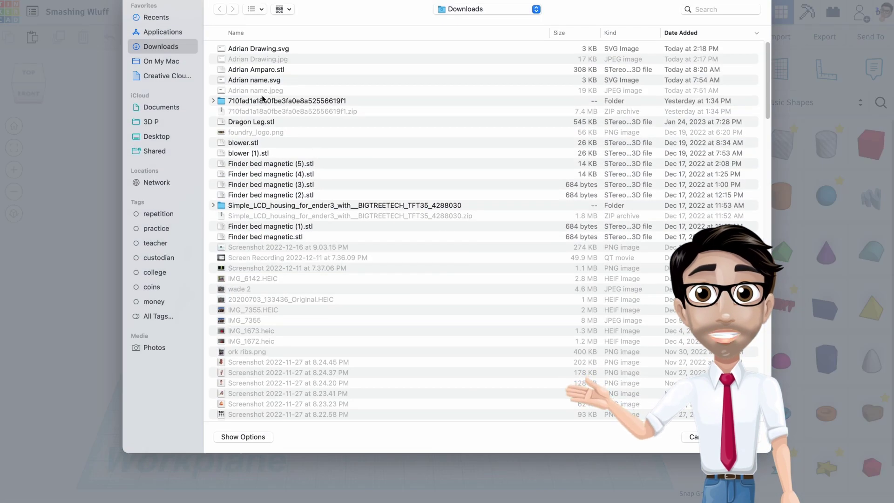
left_click(242, 51)
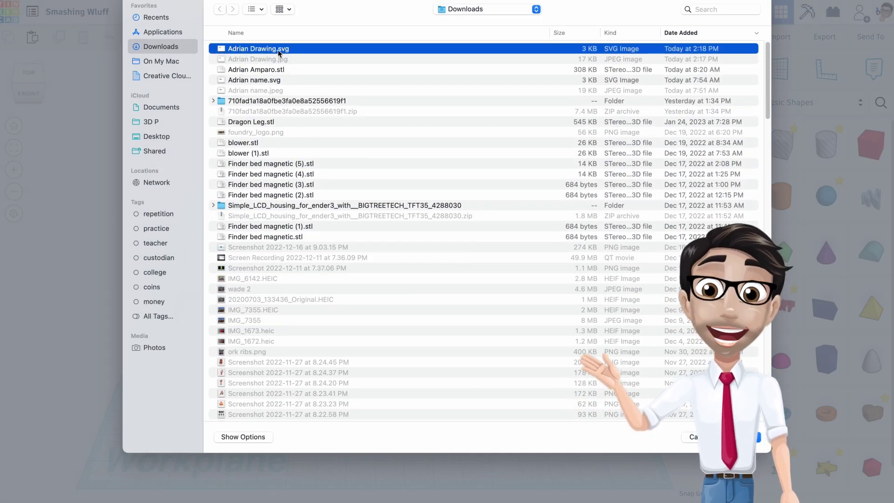
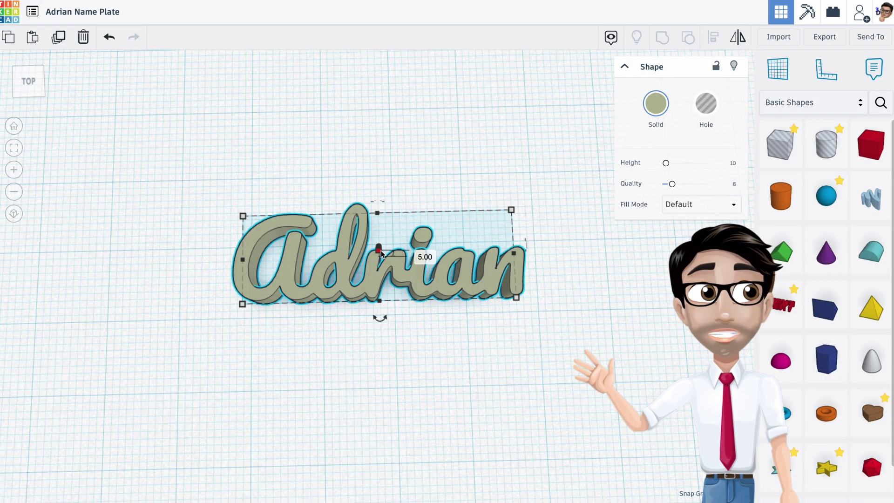
Move a duplicate of the name behind the original and delete that duplicate
right_click_drag(381, 254, 378, 157)
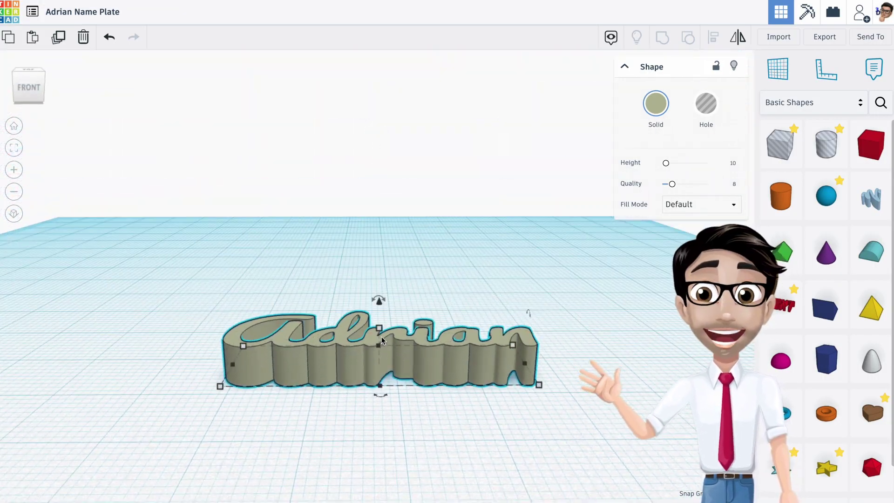
mouse_move(398, 345)
right_mouse_down()
mouse_move(397, 376)
mouse_move(398, 333)
right_mouse_up()
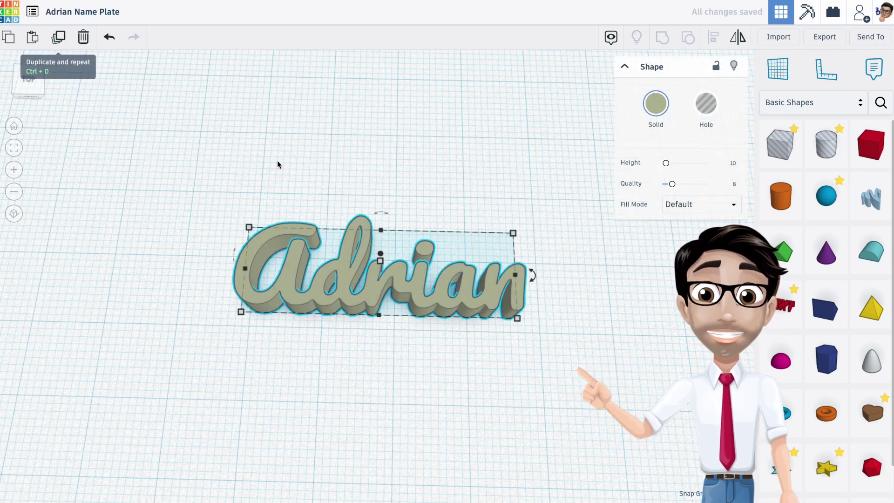
left_click_drag(404, 291, 394, 127)
right_click_drag(418, 201, 439, 245)
key("Delete")
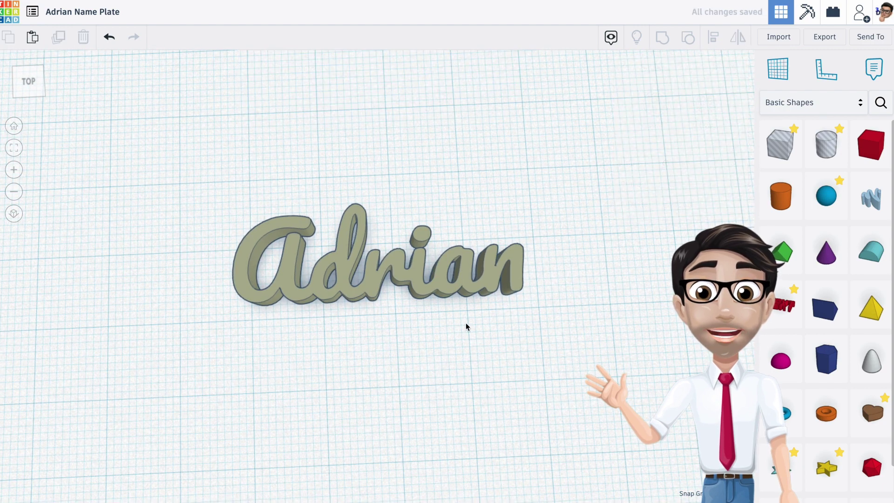
Select the name shape and shift it slightly sideways on the workplane
left_click(423, 285)
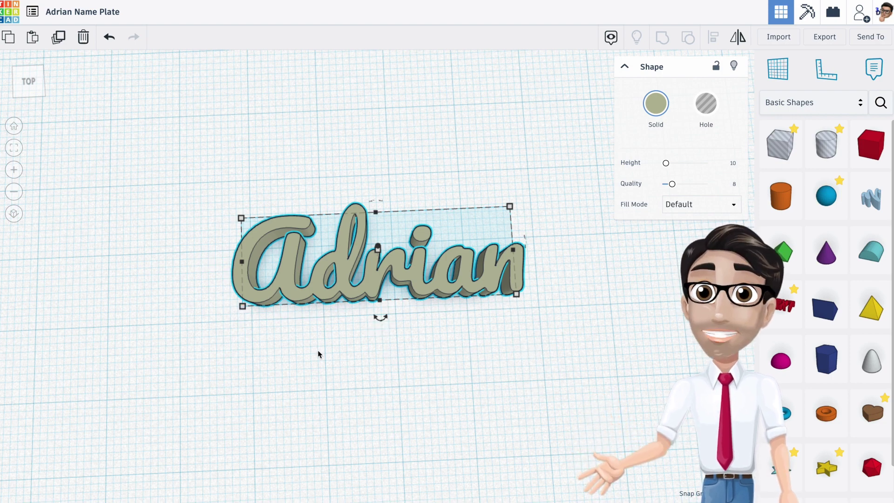
left_click_drag(447, 295, 463, 292)
right_click_drag(463, 323, 447, 332)
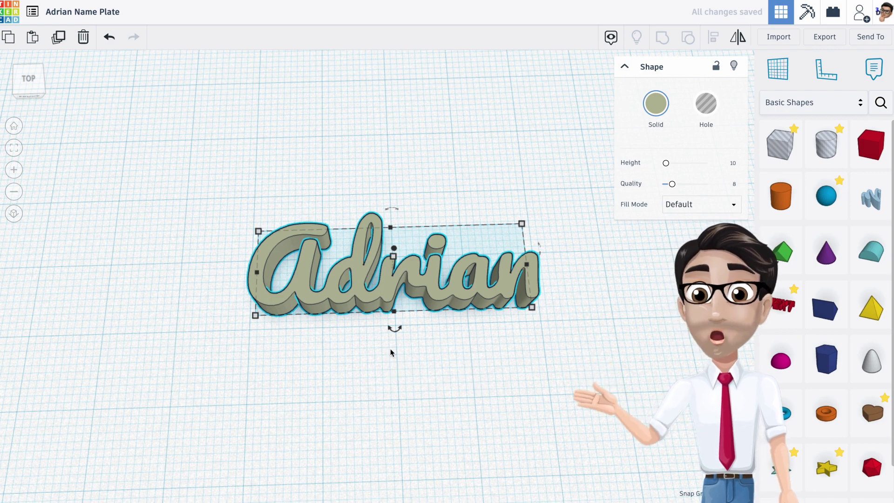
Try stretching the name freely from its front corner to 60.00 by 9.55 mm, and undo that resize
mouse_move(256, 316)
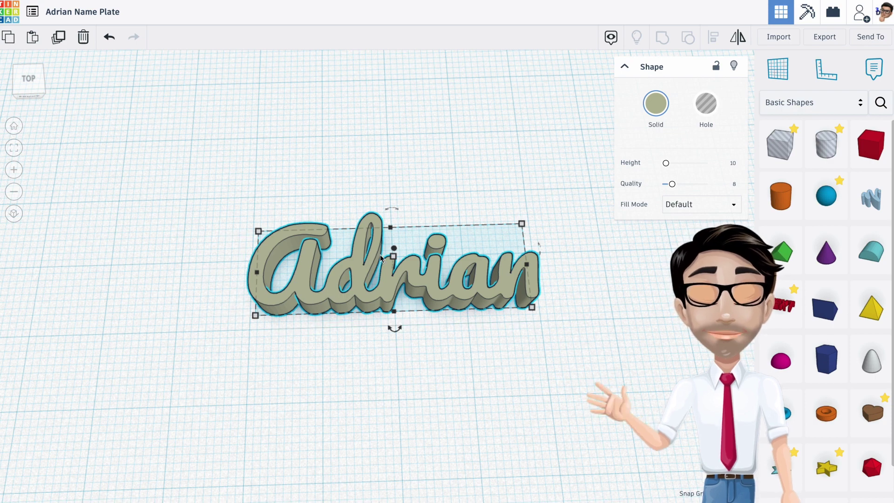
mouse_move(393, 259)
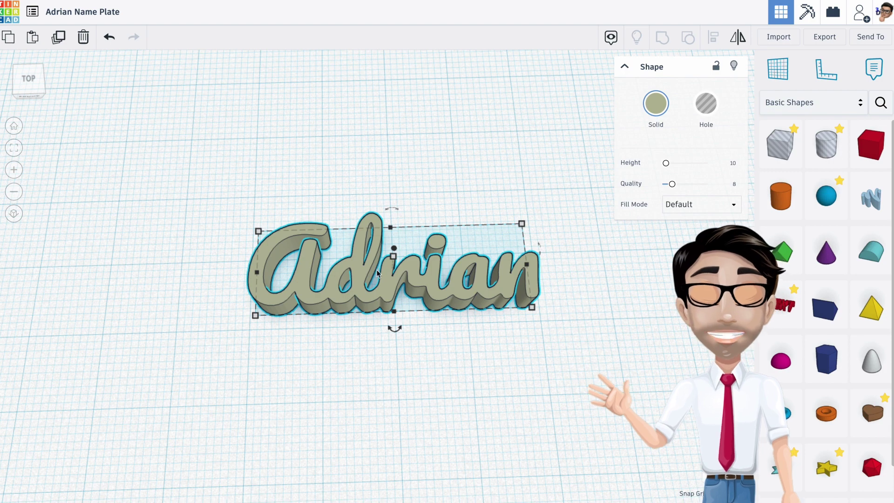
left_click_drag(264, 318, 99, 300)
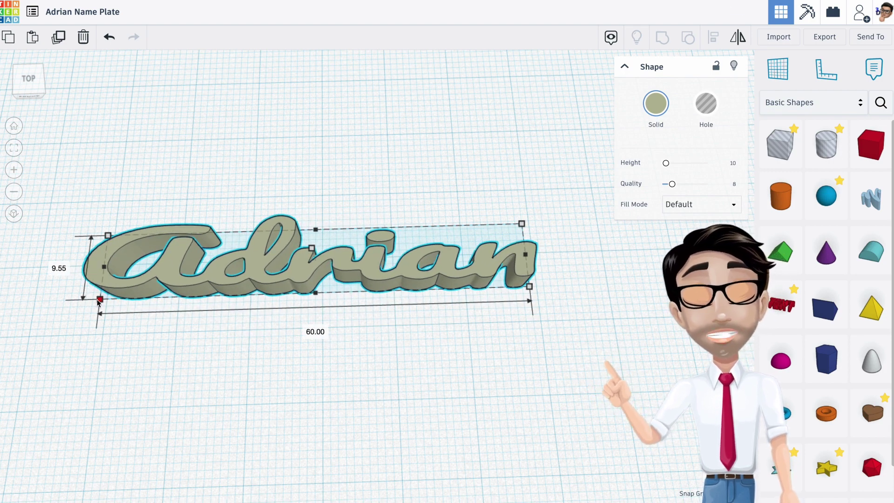
key("ctrl+z")
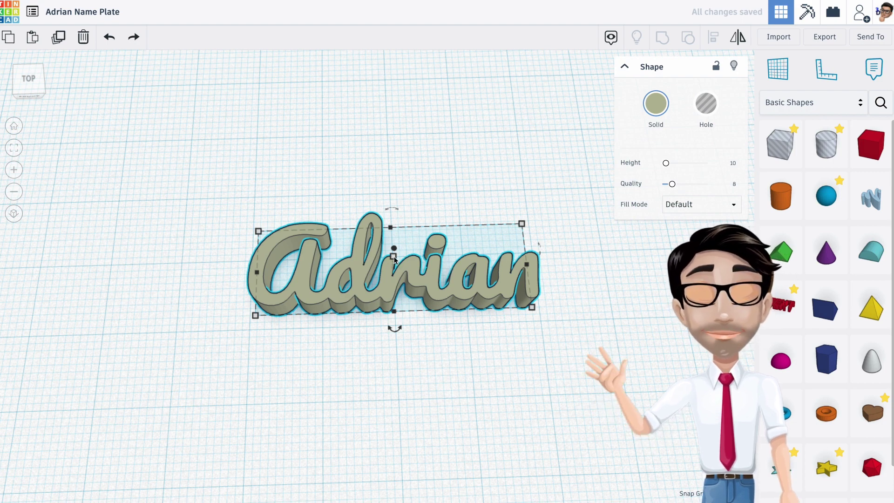
Scale the name up proportionally to 11 mm high and about 84 mm long, and check its base dimensions
left_click_drag(394, 259, 395, 251)
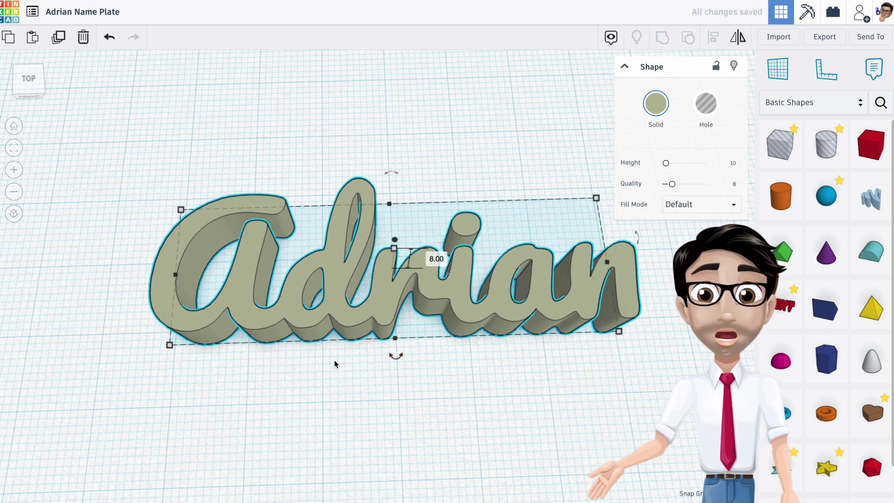
left_click(394, 248)
left_click_drag(394, 248, 393, 240)
right_click_drag(393, 240, 421, 308)
scroll(417, 303, "up", 5)
scroll(418, 303, "down", 8)
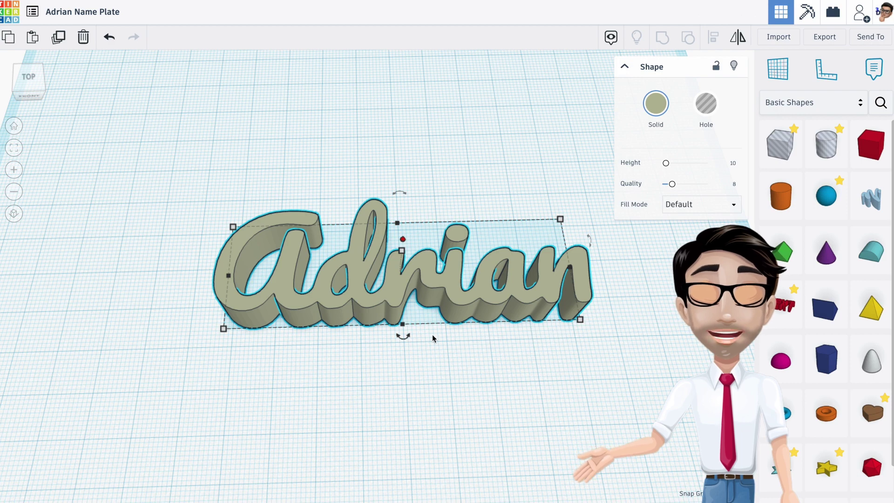
left_click(224, 329)
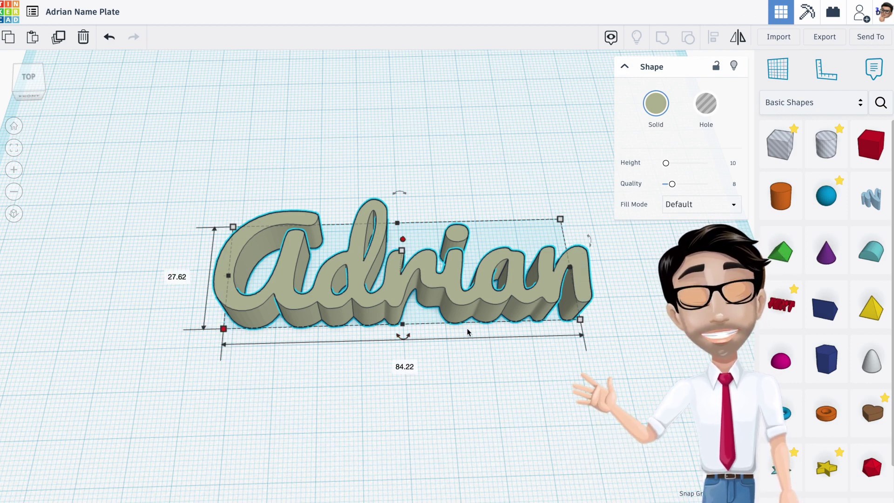
right_click_drag(451, 309, 445, 334)
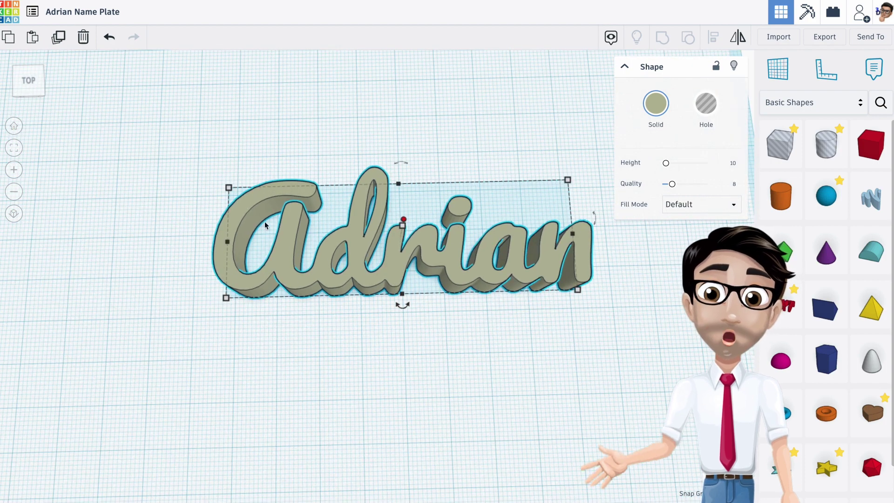
mouse_move(228, 188)
right_click_drag(402, 223, 425, 262)
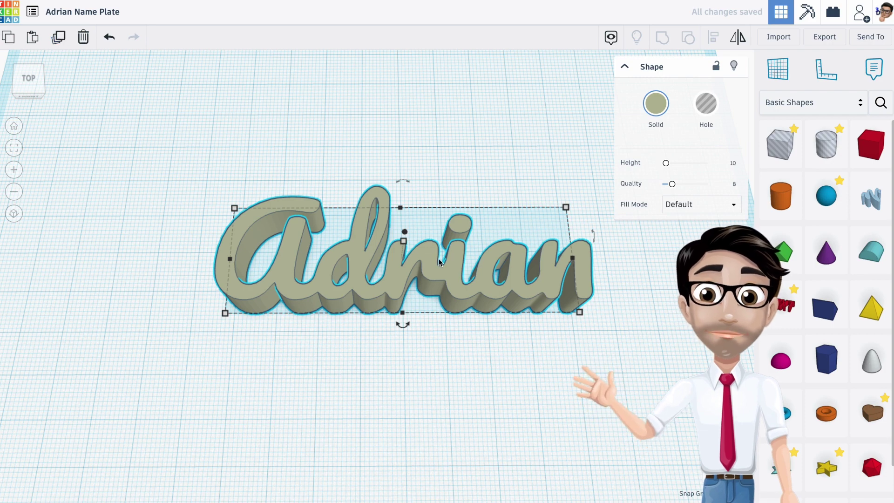
Place a copy of the full-height name behind the original and set the original's height to 2.5 mm
left_click_drag(440, 262, 445, 81, "alt")
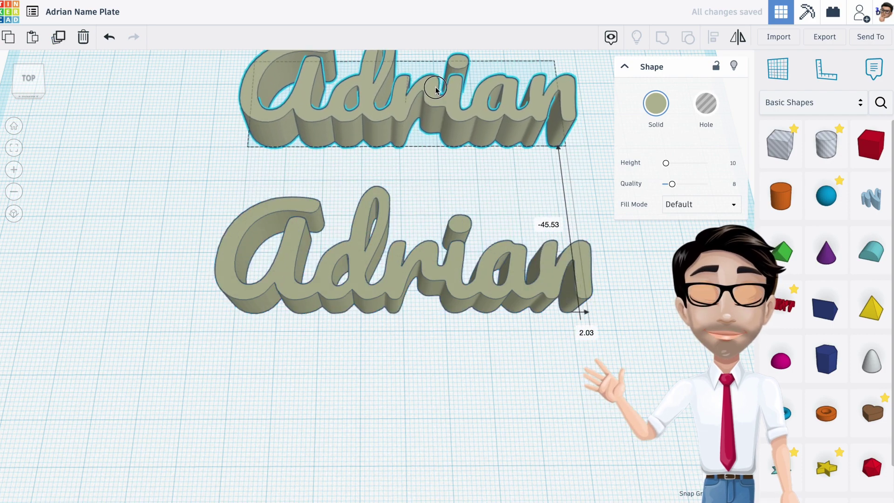
left_click(437, 265)
mouse_move(404, 241)
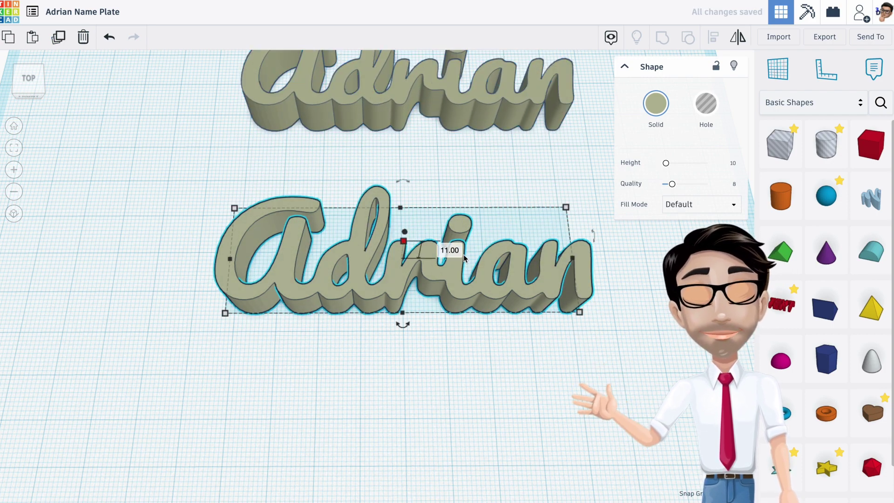
key("Return")
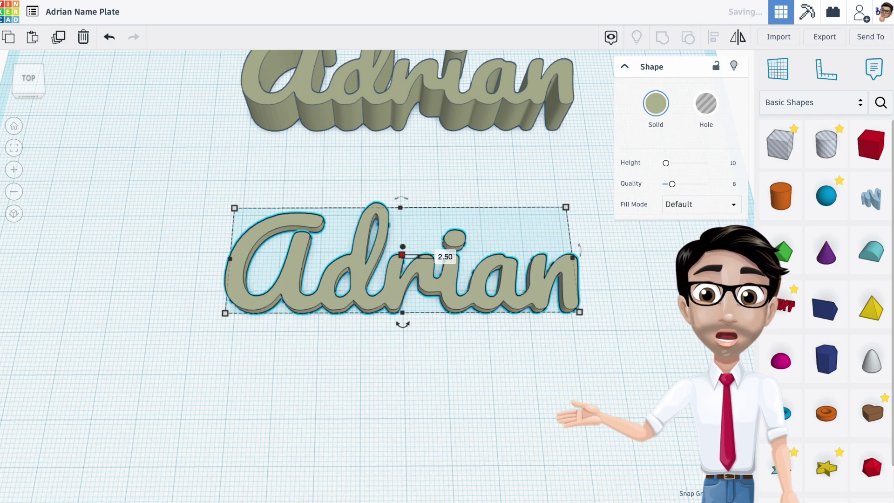
right_click_drag(442, 258, 421, 338)
scroll(419, 331, "up", 3)
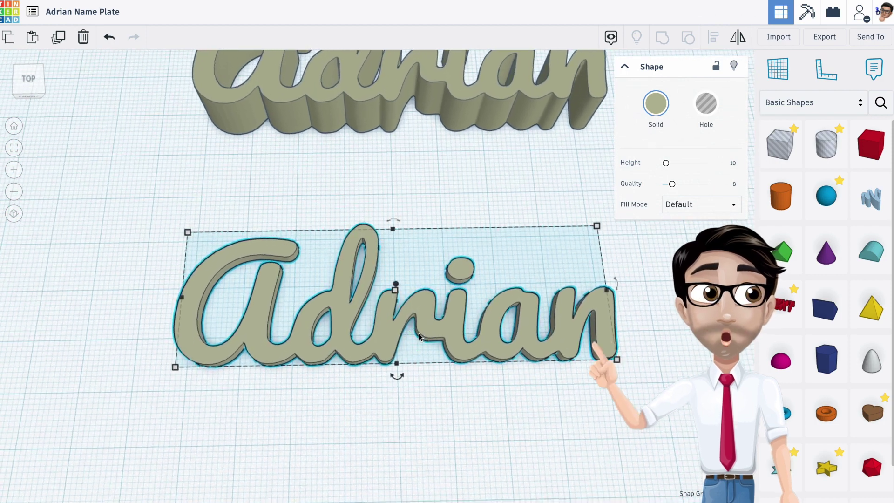
left_click(299, 390)
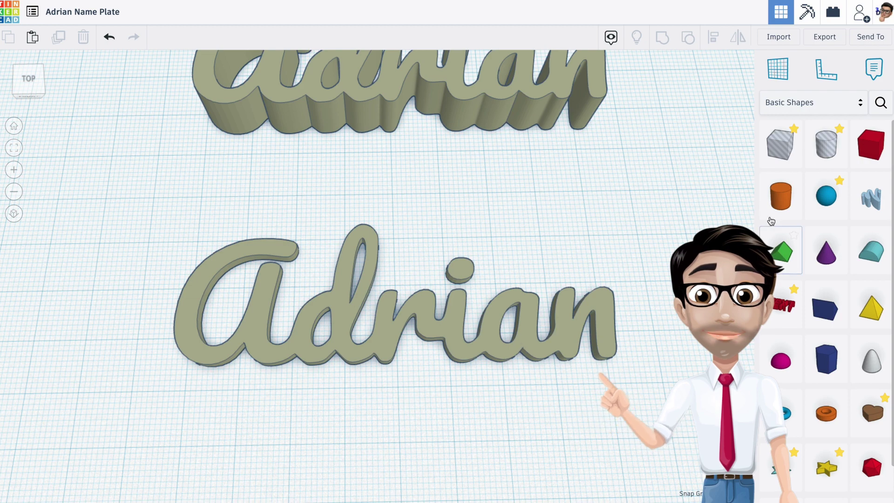
Add a cylinder over the thin name with 64 sides and a height of 2.5 mm
left_click_drag(781, 196, 359, 296)
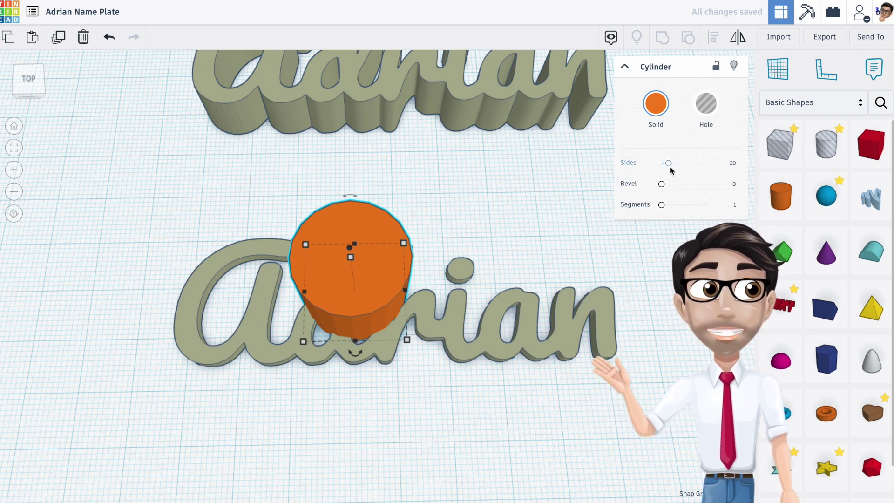
left_click_drag(669, 164, 735, 166)
left_click(543, 274)
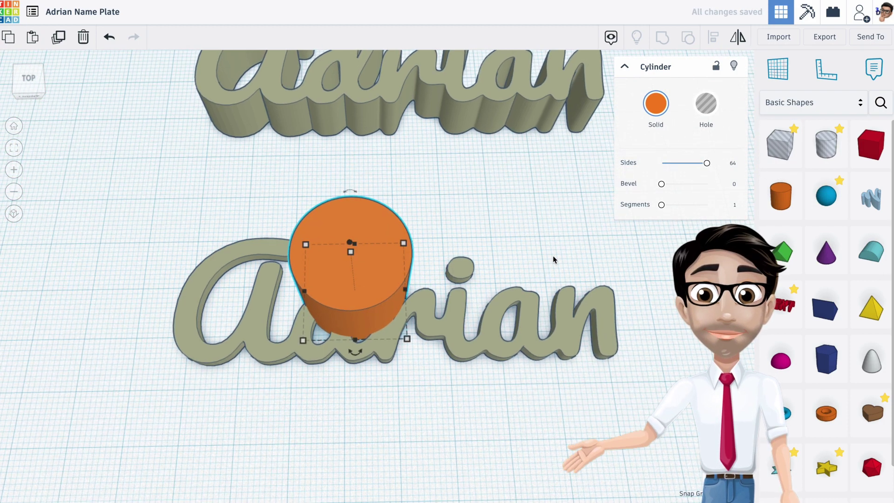
mouse_move(354, 252)
type("2.5")
key("Return")
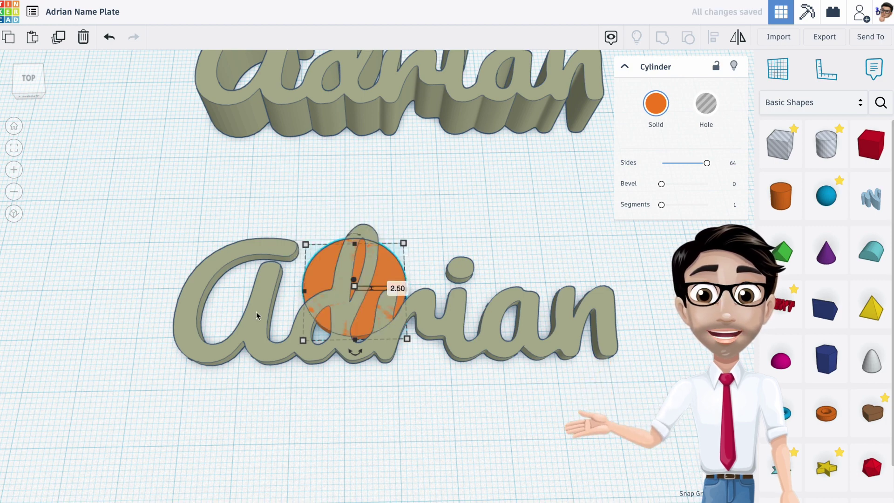
Move the cylinder onto the name's capital letter and stretch it to 24 by 31 mm
left_click_drag(370, 280, 193, 385)
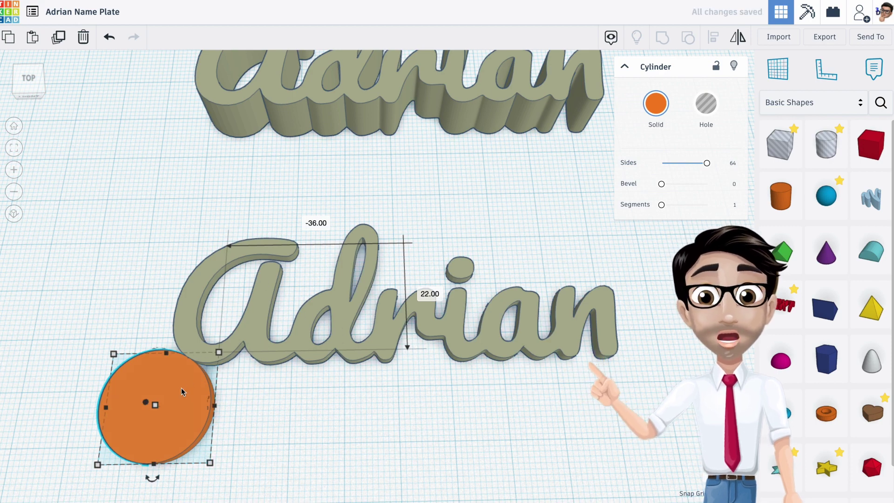
left_click_drag(178, 393, 228, 315)
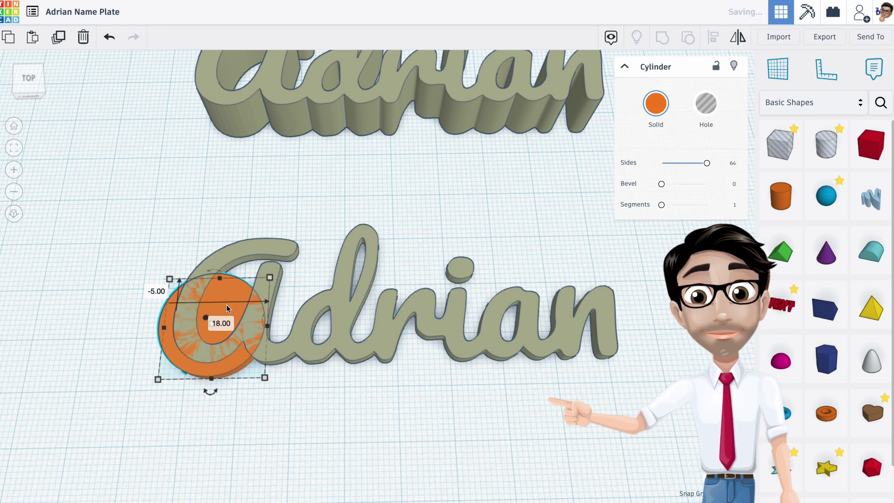
left_click_drag(266, 278, 291, 227)
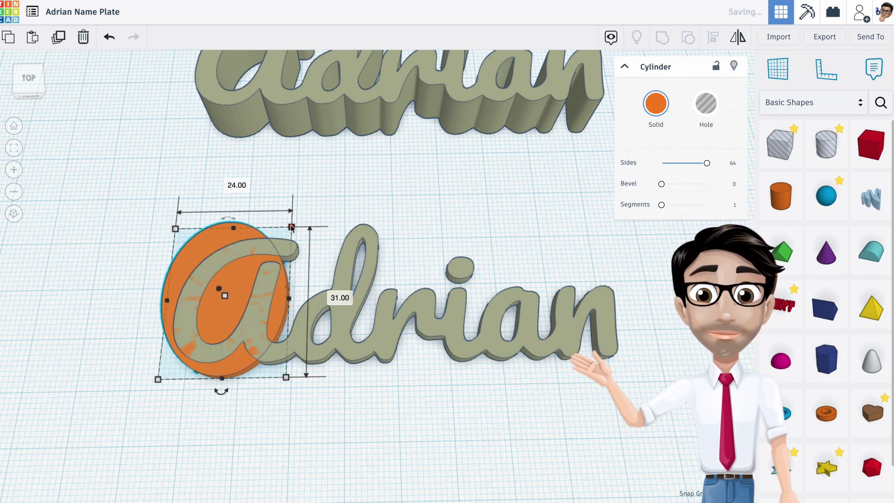
Rotate the cylinder 26° clockwise and reshape it to 29 by 30 mm so it surrounds the capital letter
left_click_drag(230, 393, 178, 393)
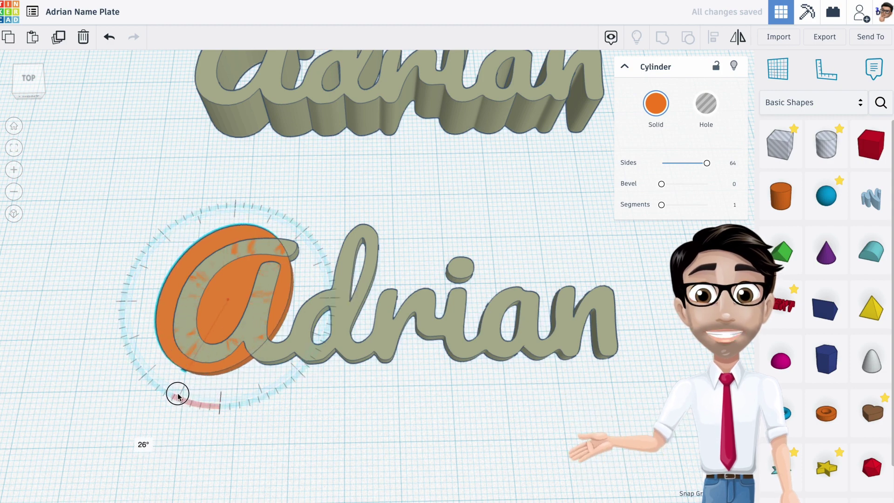
left_click_drag(222, 319, 225, 320)
left_click_drag(303, 232, 321, 230)
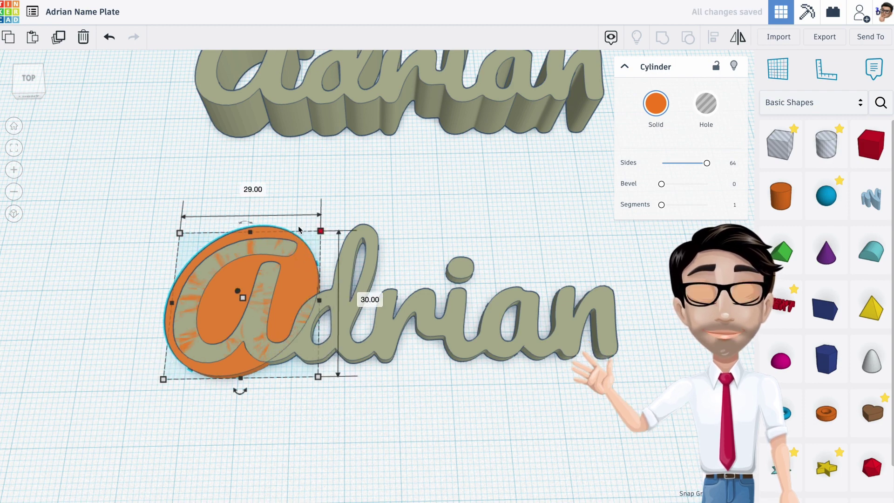
left_click(266, 315)
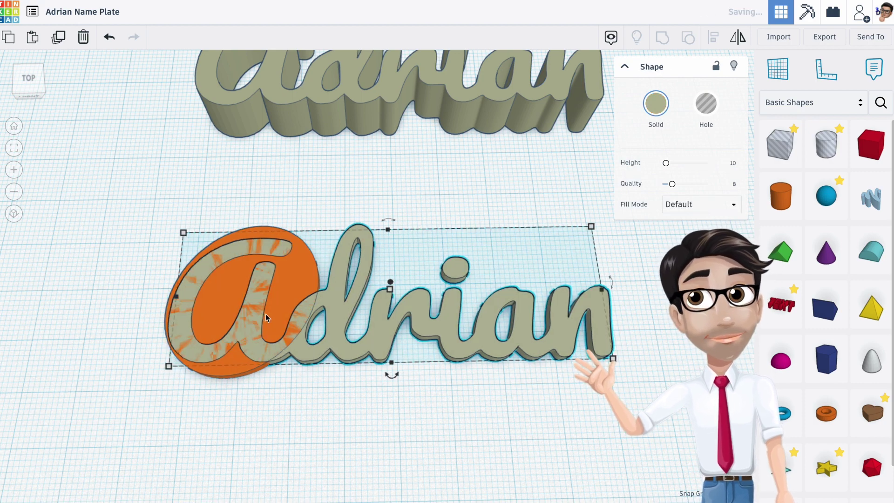
left_click(286, 282)
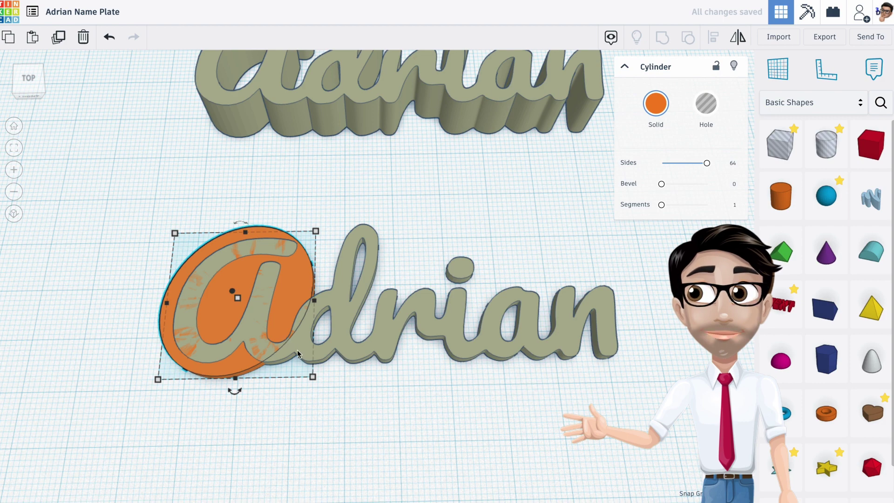
Duplicate the capital letter's cylinder, shrink the copy to 16 by 20 mm and position it over the letter's final downstroke
mouse_move(312, 376)
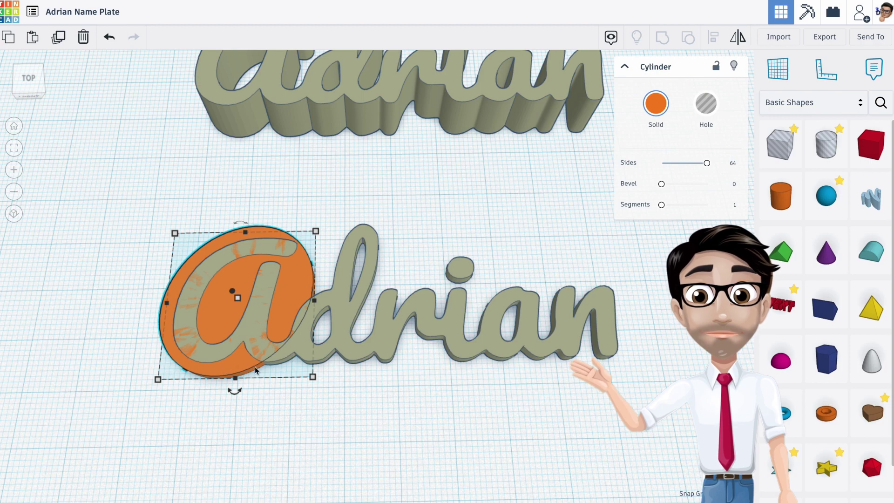
key("ctrl+d")
left_click_drag(261, 365, 345, 286)
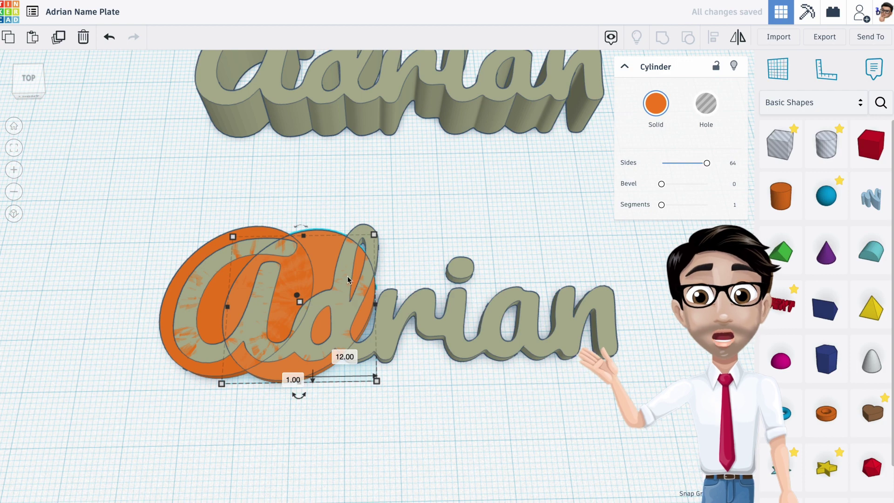
left_click_drag(373, 235, 309, 288)
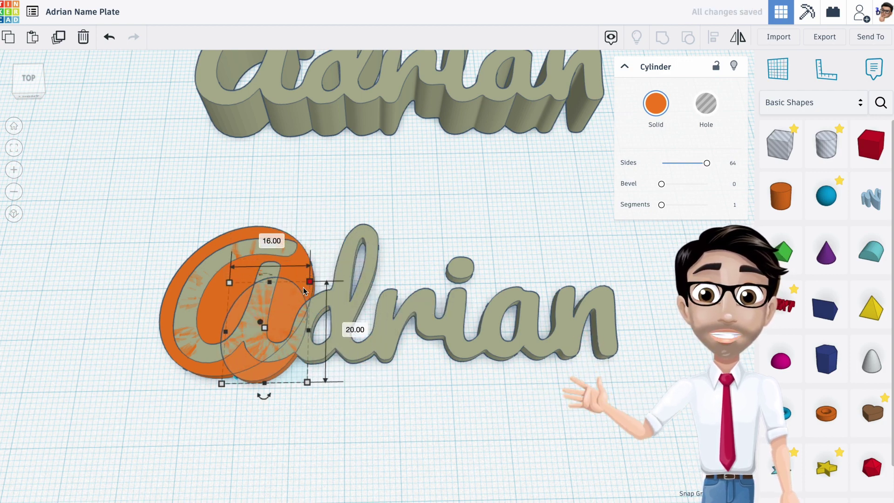
left_click_drag(267, 360, 279, 362)
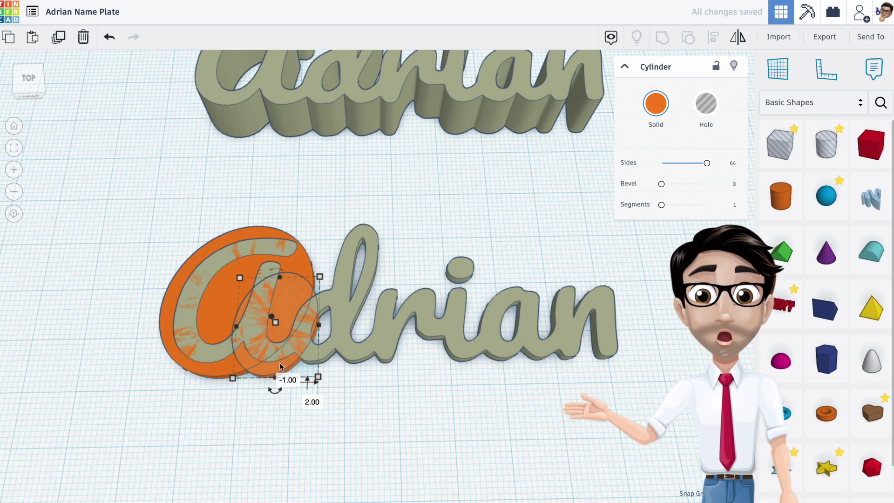
Fit two smaller cylinder copies over the lower and upper parts of the d's bowl
left_click_drag(289, 360, 309, 362)
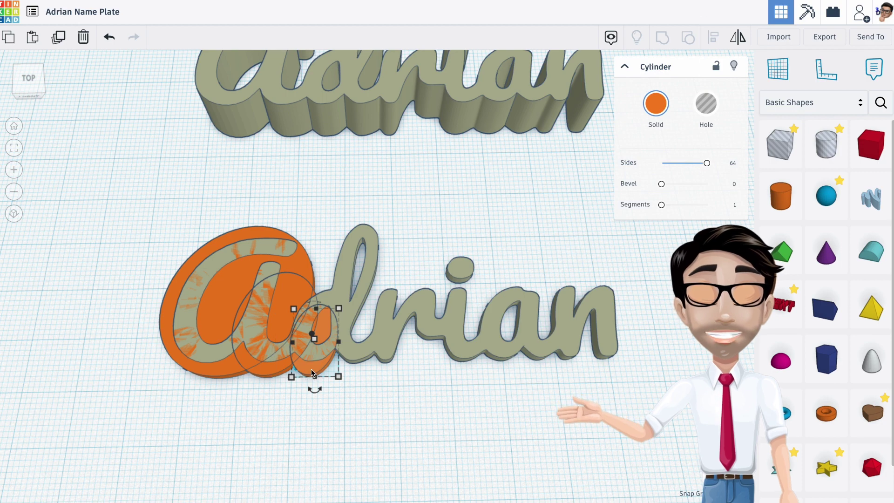
key("ctrl+z")
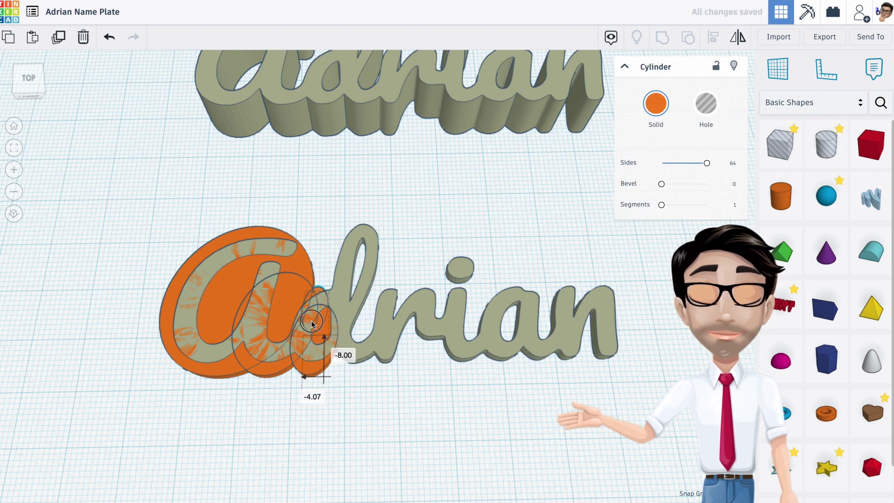
left_click_drag(308, 324, 307, 326)
Fit a cylinder copy around the d's tall loop, stretching it to about 14 by 22 mm and tilting it to follow the stroke
mouse_move(324, 293)
left_mouse_down()
mouse_move(339, 287)
mouse_move(313, 273)
mouse_move(357, 256)
mouse_move(357, 229)
mouse_move(371, 273)
mouse_move(360, 320)
mouse_move(391, 329)
left_mouse_up()
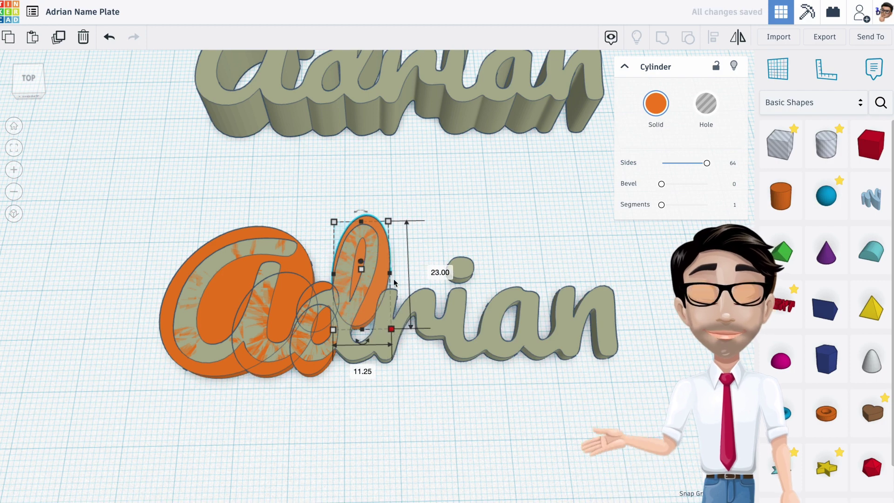
left_click_drag(361, 340, 355, 353)
left_click_drag(378, 282, 370, 283)
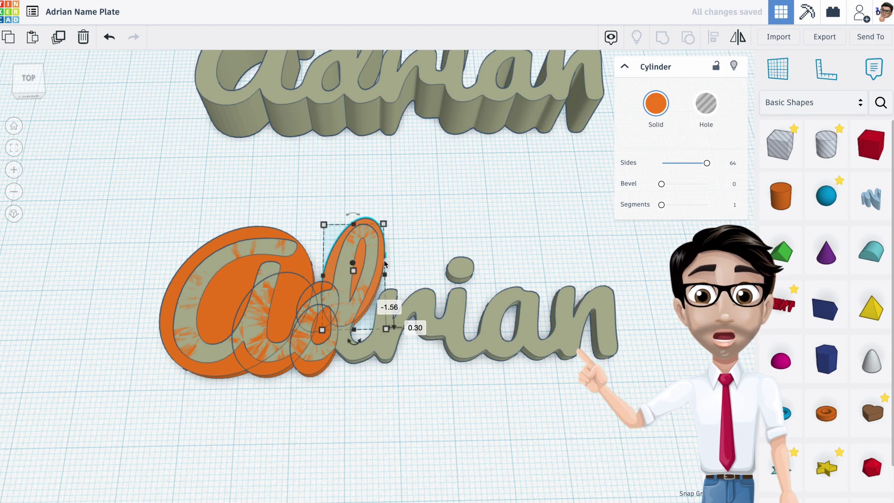
left_click_drag(386, 329, 394, 329)
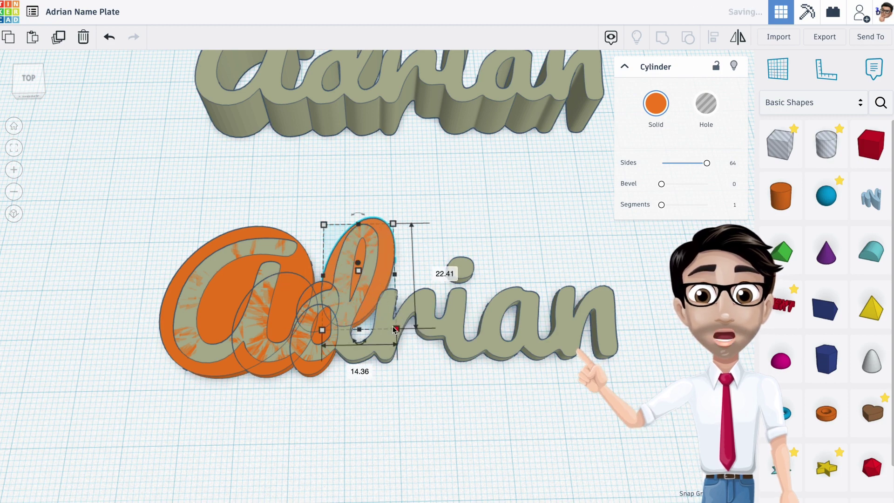
key("Left")
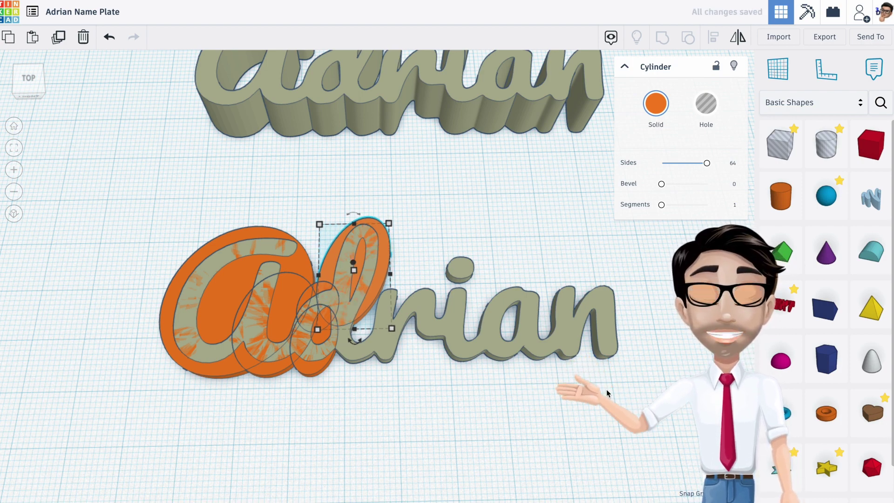
key("Up")
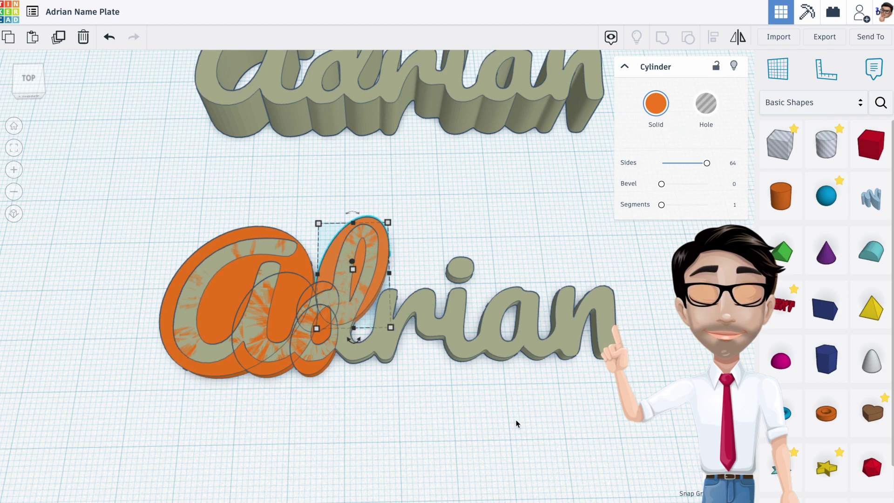
mouse_move(345, 348)
left_click_drag(353, 343, 359, 345)
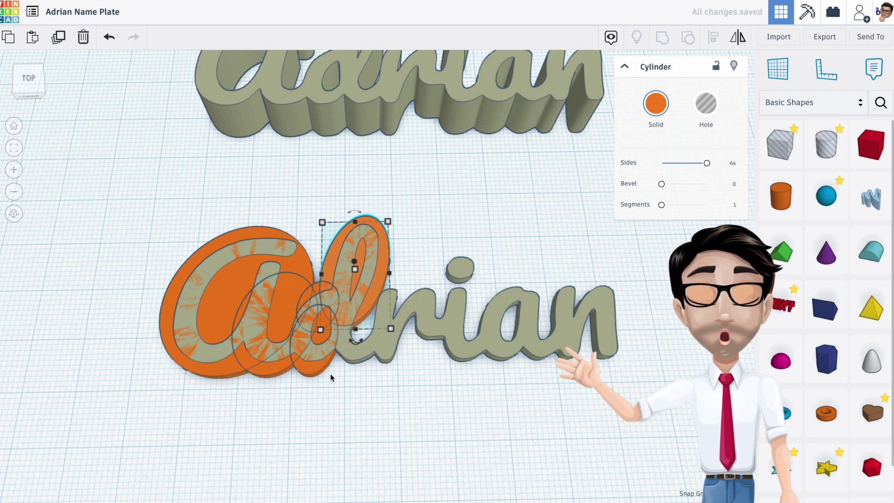
Fit cylinder copies over the foot of the d's stem and around the top, foot and shoulder of the r
left_click_drag(317, 371, 353, 374)
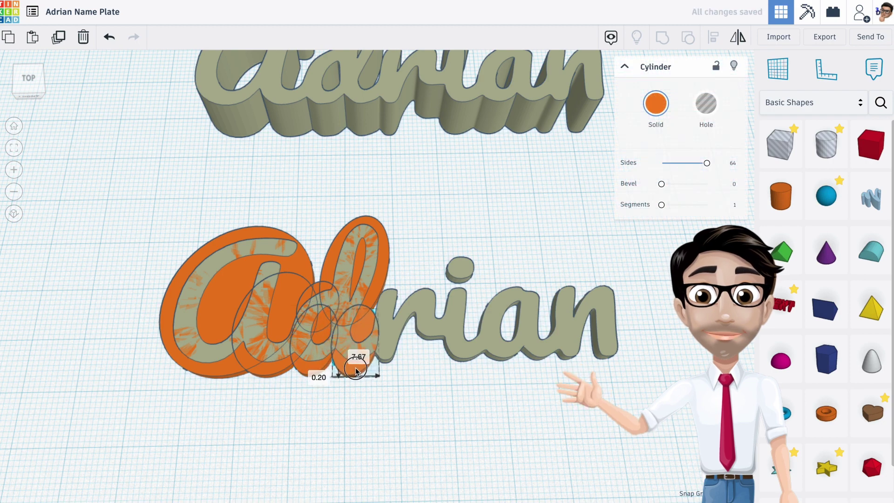
left_click_drag(357, 370, 358, 371)
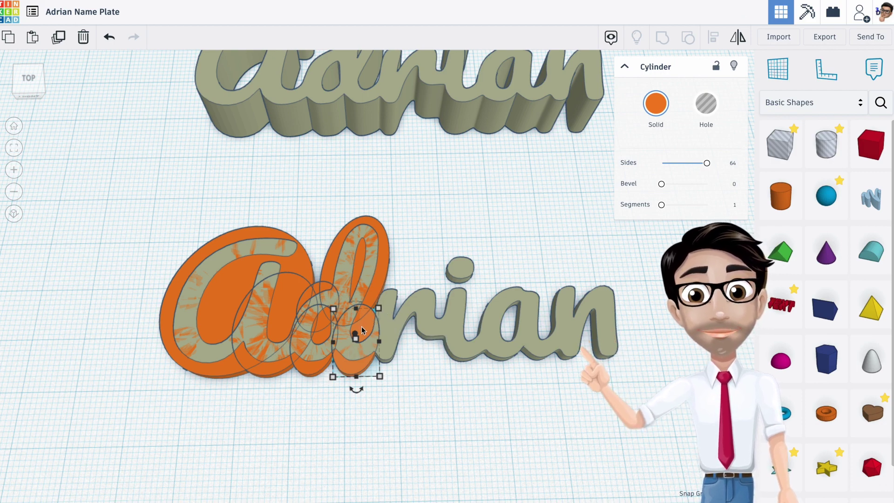
left_click_drag(362, 326, 401, 348)
key("Right")
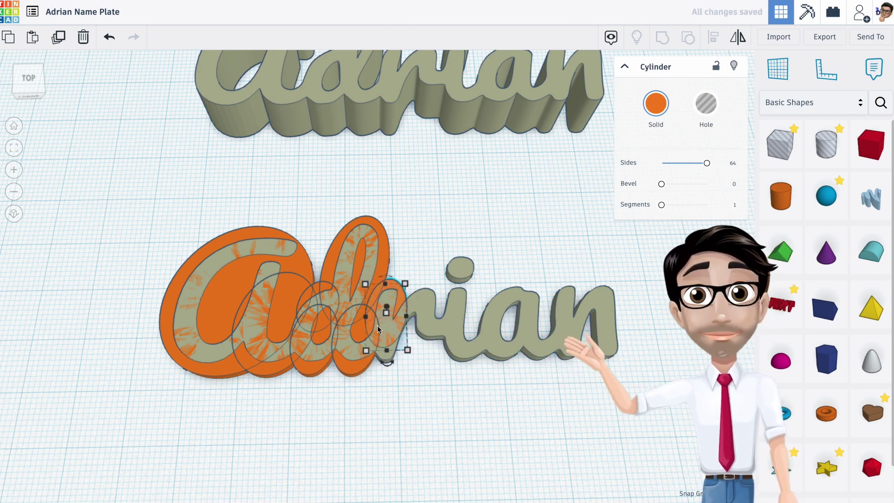
left_click_drag(378, 325, 421, 322)
mouse_move(427, 280)
left_mouse_down()
mouse_move(441, 297)
mouse_move(442, 288)
left_mouse_up()
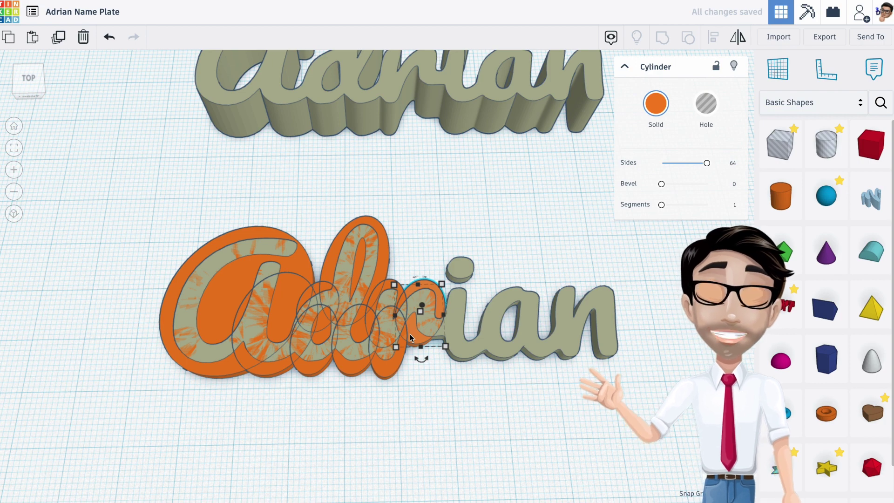
Place cylinder copies over the upper stem, the dot and the foot of the i
key("ctrl+z")
left_click_drag(476, 294, 459, 322)
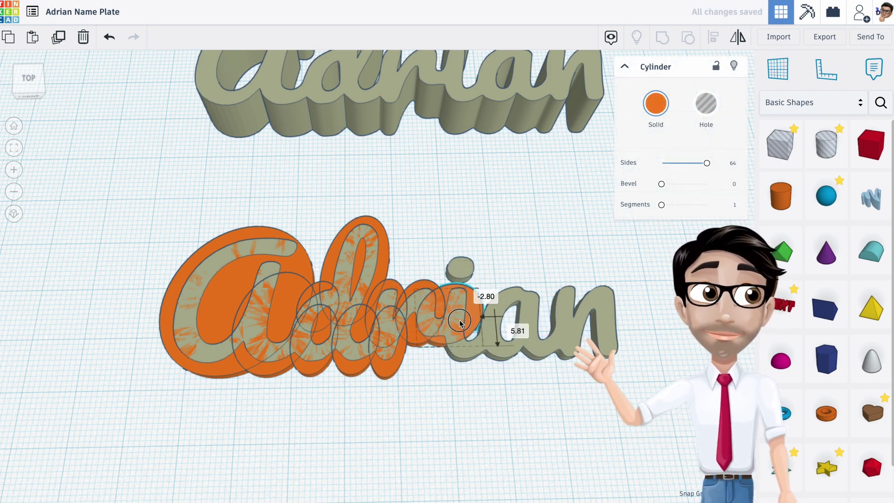
left_click_drag(460, 321, 463, 261)
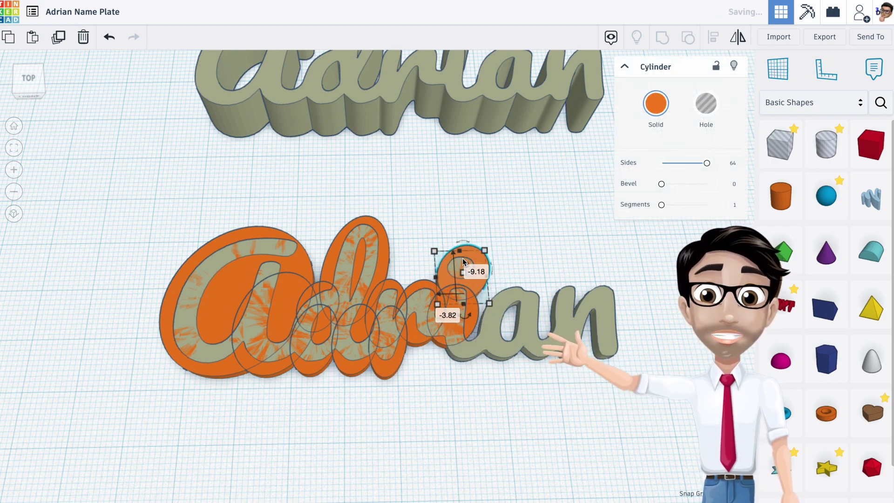
left_click_drag(448, 278, 444, 280)
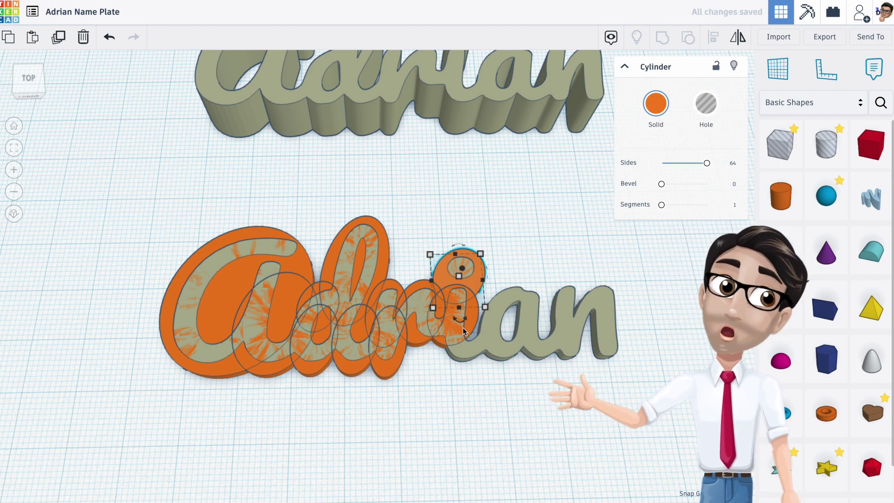
left_click_drag(482, 286, 486, 332)
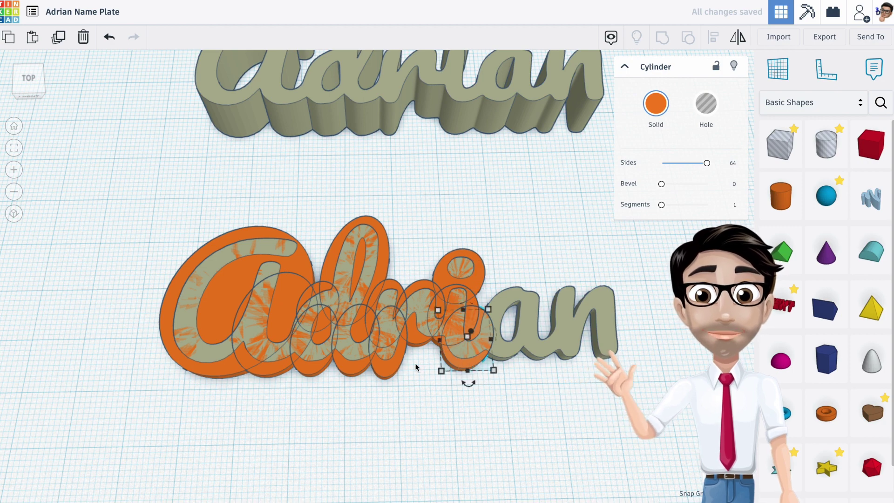
left_click(390, 373)
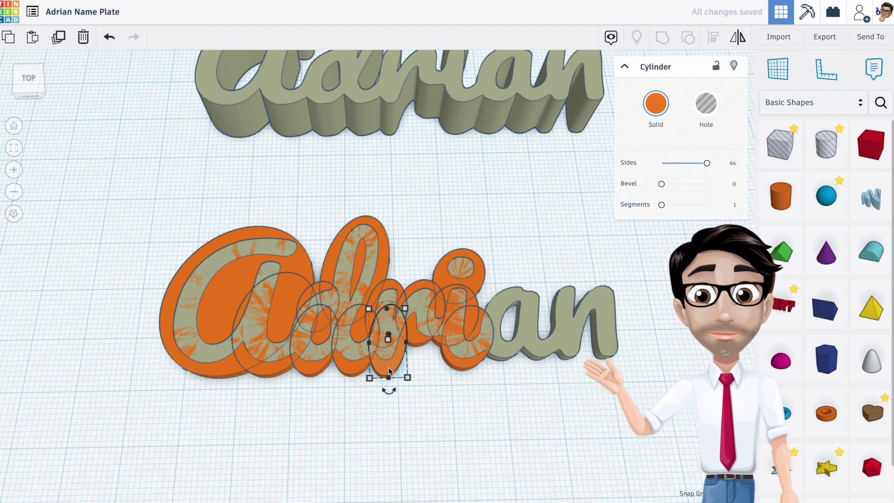
left_click(458, 363)
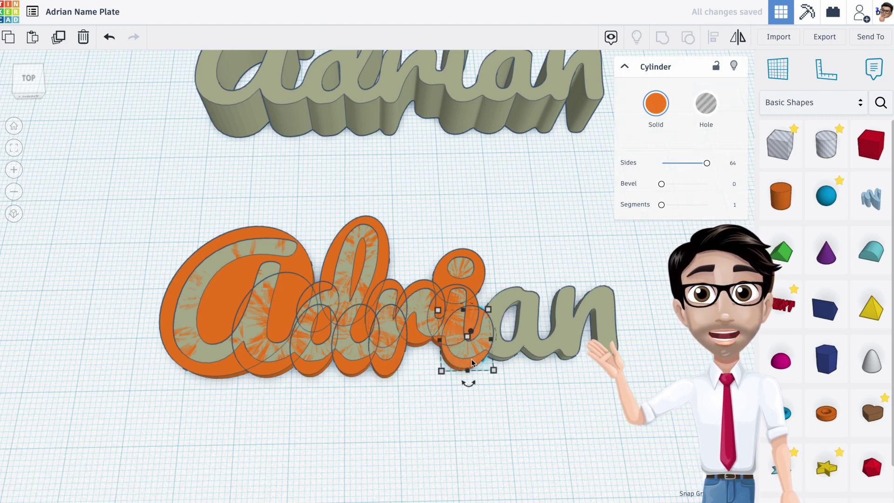
Surround the a with cylinder copies at its upper left, its foot and its upper right
left_click_drag(466, 362, 516, 326)
left_click_drag(552, 291, 517, 345)
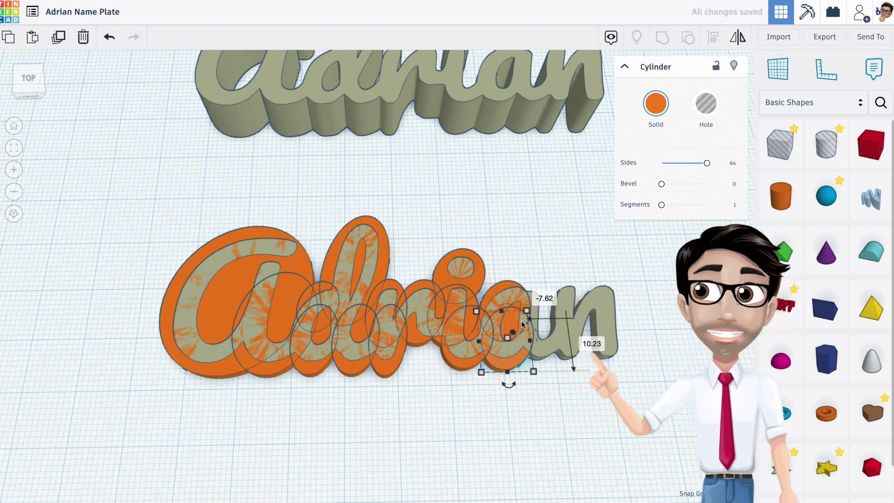
left_click(497, 294)
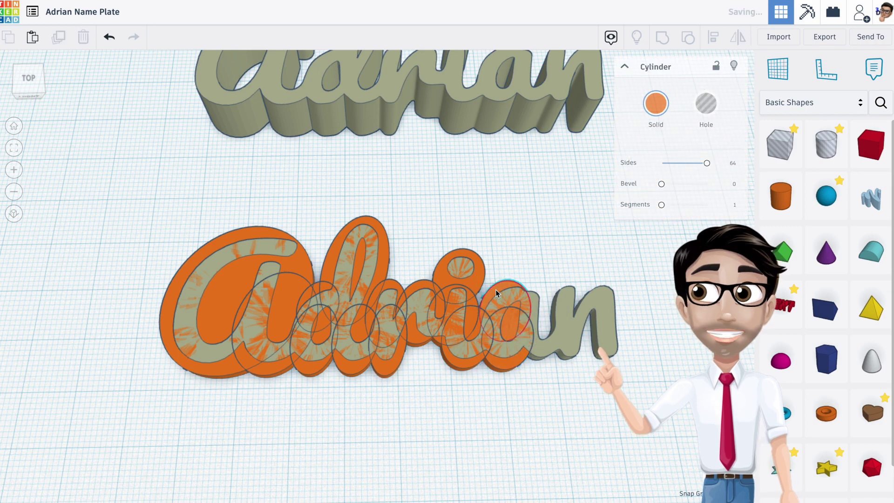
left_click_drag(496, 294, 514, 288)
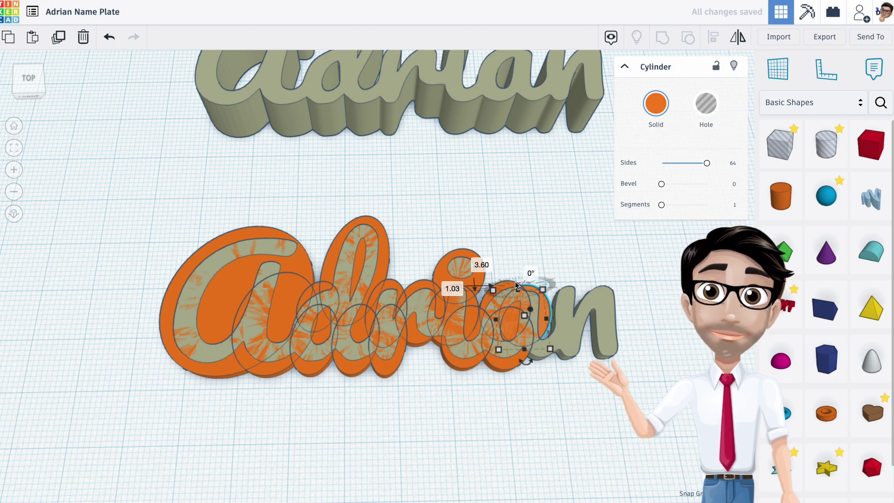
key("Up")
key("Up")
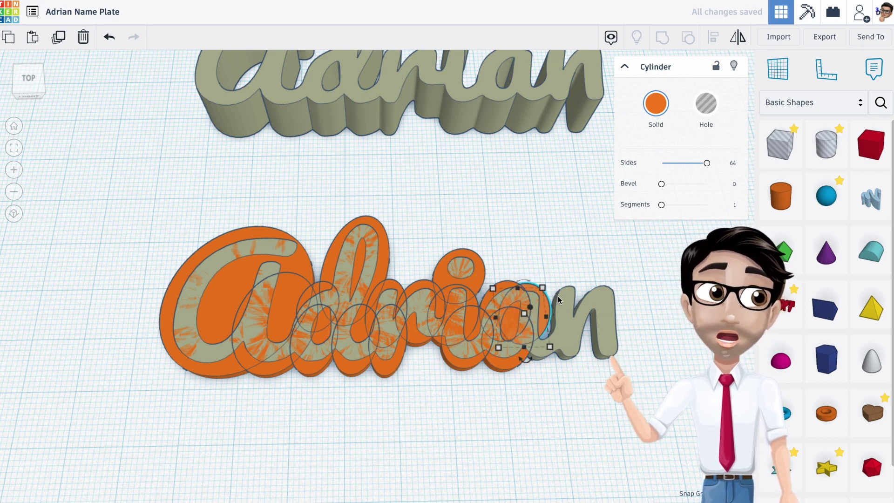
key("shift+Right")
Place cylinder copies over the n's first hump, the foot of the a's tail and the foot of the n's first stem
left_click_drag(549, 327, 576, 330)
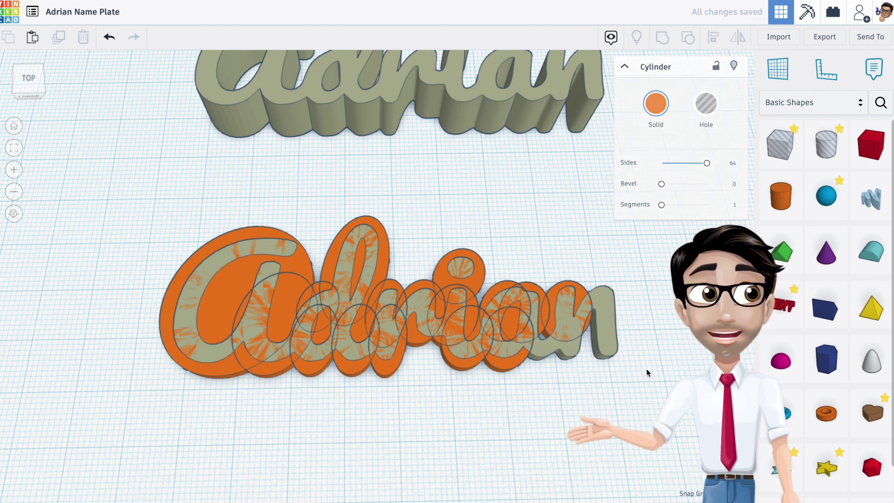
left_click(557, 376)
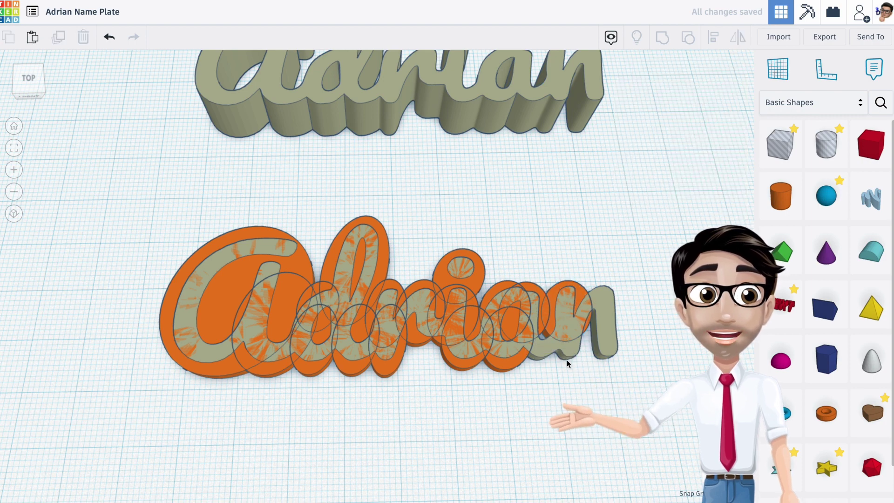
left_click(513, 363)
left_click_drag(512, 363, 580, 361)
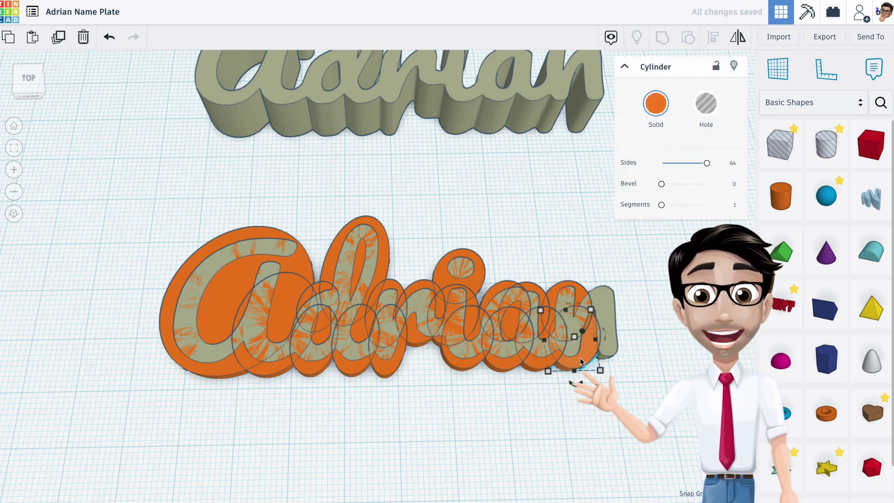
key("Left")
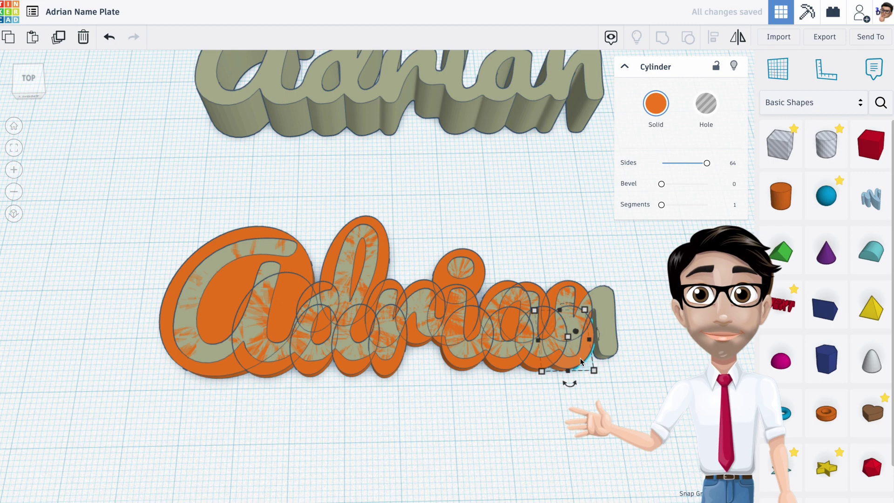
Adjust the rotation of the cylinder at the n's foot and place a copy directly above it over the hump
mouse_move(567, 382)
left_mouse_down()
mouse_move(573, 391)
mouse_move(571, 381)
left_mouse_up()
key("Up")
key("Up")
key("Up")
key("Up")
key("Up")
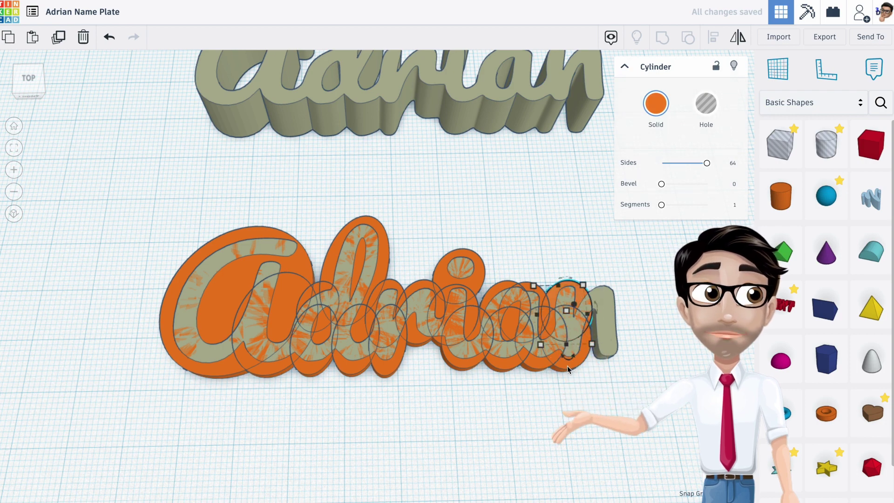
Duplicate the upper and lower cylinders on the n together and shift the pair right to cover its last stroke
left_click(568, 365, "shift")
key("Right")
key("Right")
key("Right")
key("Right")
key("Right")
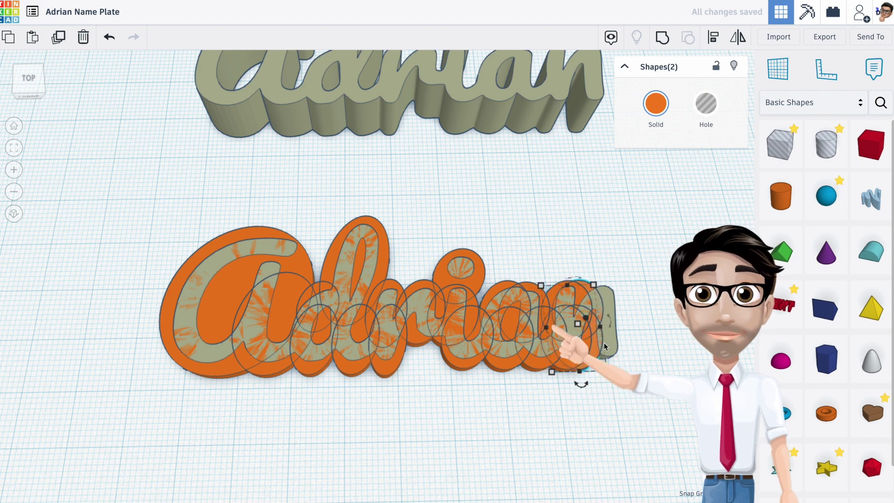
key("Right")
key("Right")
key("Right")
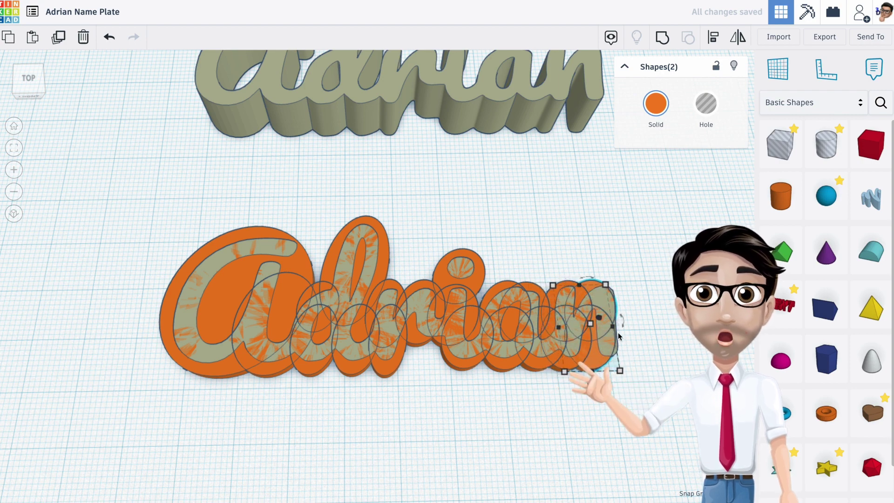
key("Right")
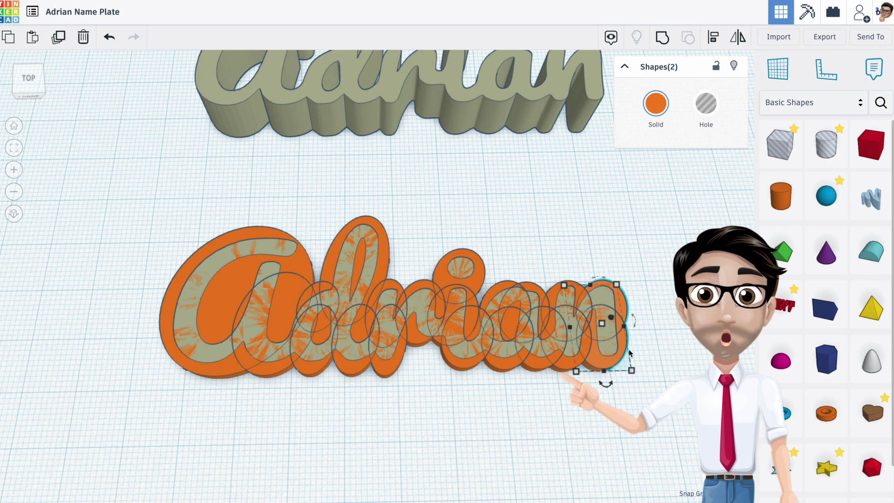
Remove the lower cylinder on the n's last stroke and stretch the remaining one over the whole stroke, about 10 by 17.5 mm
left_click(624, 354)
left_click(622, 354)
left_click(622, 354)
left_click(620, 321)
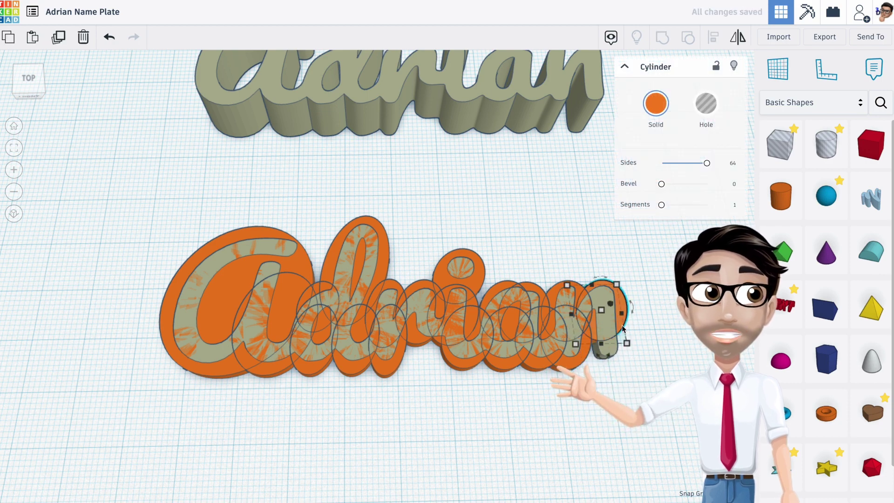
left_click_drag(608, 375, 630, 372)
key("Up")
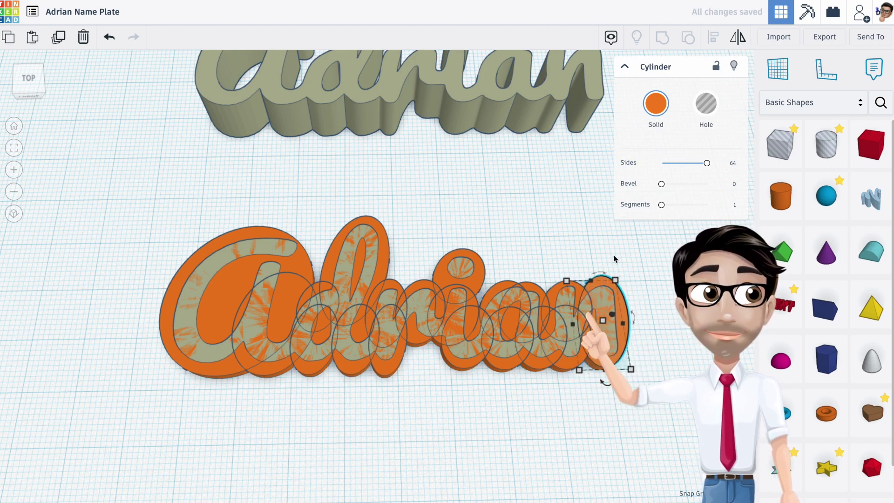
mouse_move(616, 280)
left_click_drag(615, 280, 617, 282)
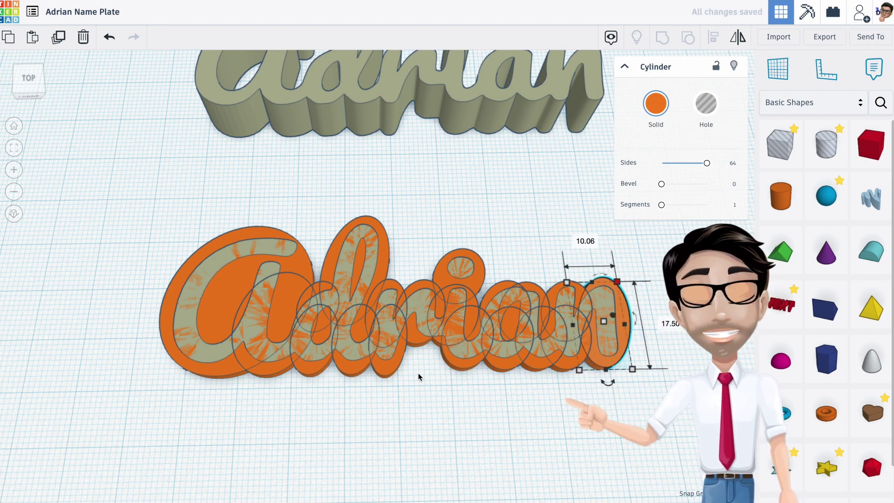
right_click_drag(419, 376, 419, 390)
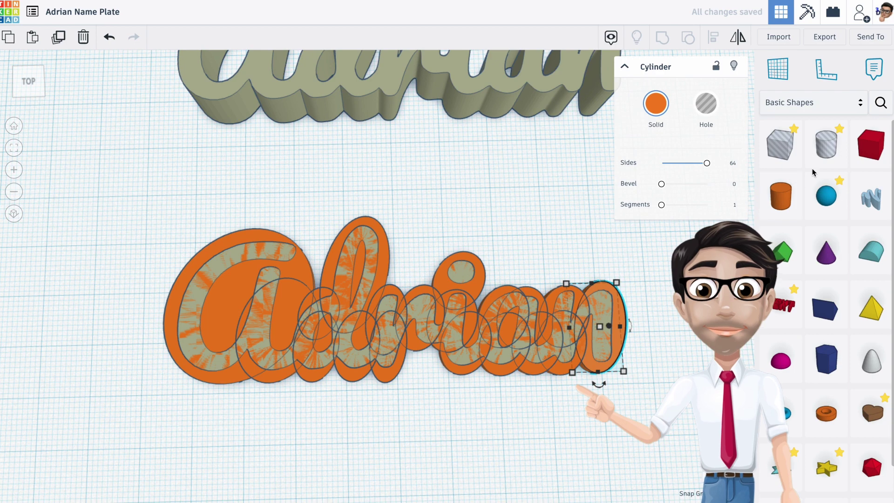
Add a box hole just below the name and stretch it along the full name as an alignment guide
left_click_drag(798, 159, 216, 438)
left_click_drag(268, 386, 621, 373)
right_click_drag(621, 373, 446, 381)
Nudge the cylinders at the feet of the r, i and a to line up with the edge of the box hole
left_click(424, 281)
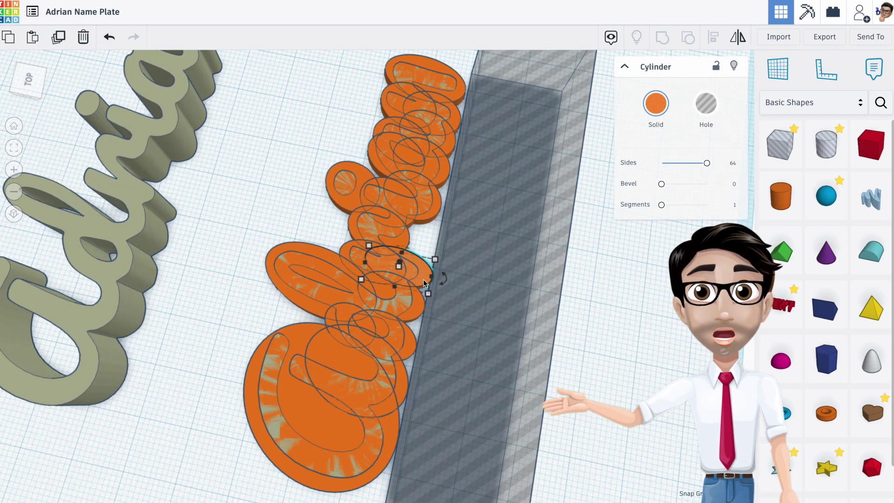
left_click_drag(418, 277, 436, 208)
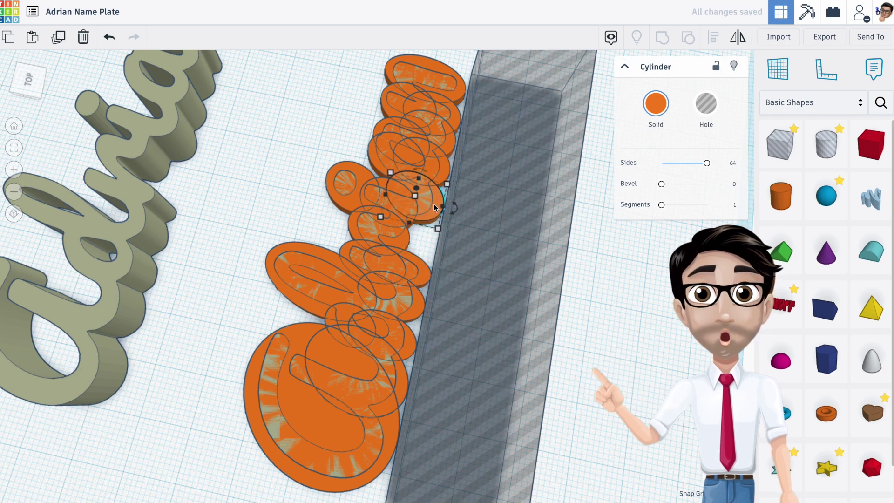
left_click_drag(442, 171, 451, 142)
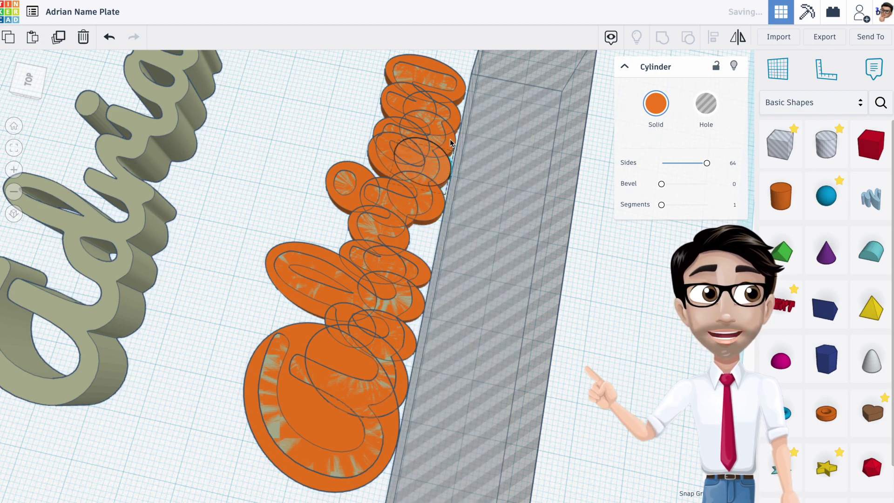
right_click_drag(458, 113, 303, 201)
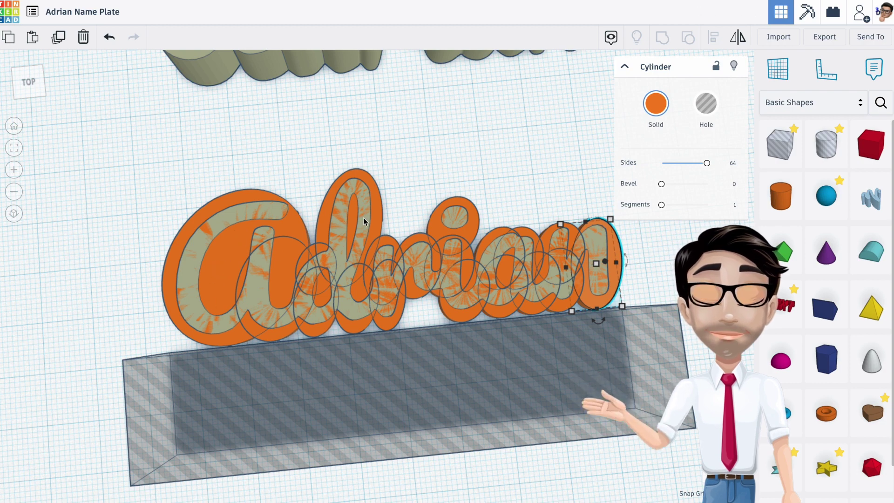
left_click(480, 159)
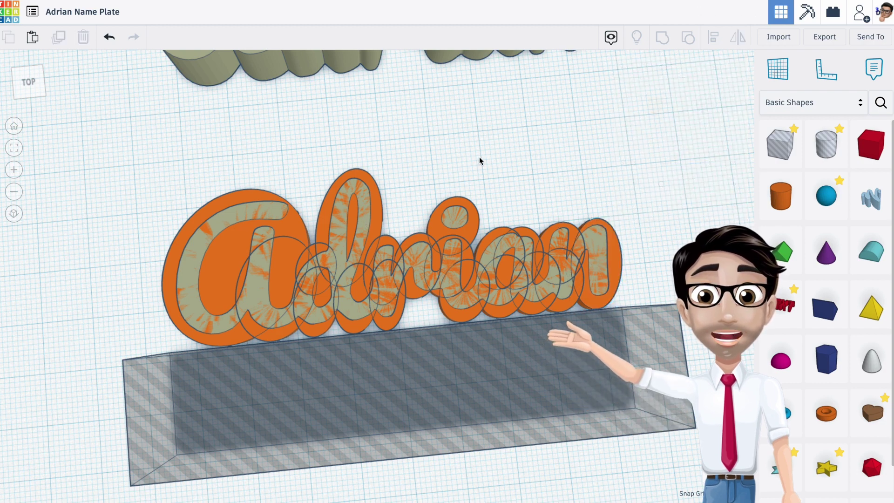
Add a 64-sided cylinder hole, shrink it to a narrow ellipse about 16 mm long and fit it inside the A's opening
left_click_drag(815, 151, 239, 249)
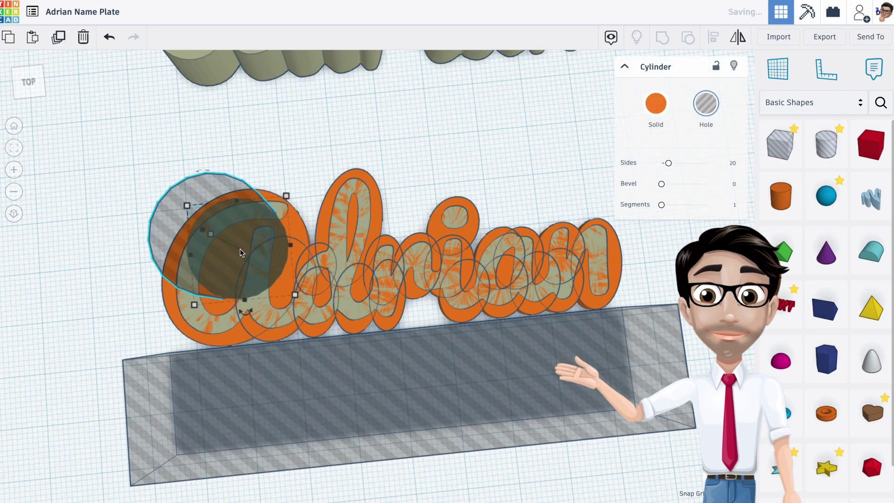
left_click_drag(669, 163, 708, 163)
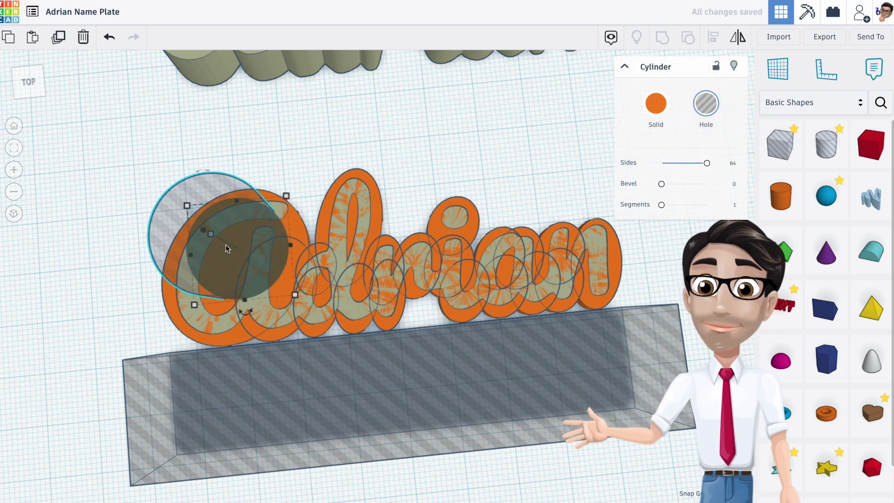
left_click_drag(295, 297, 220, 252)
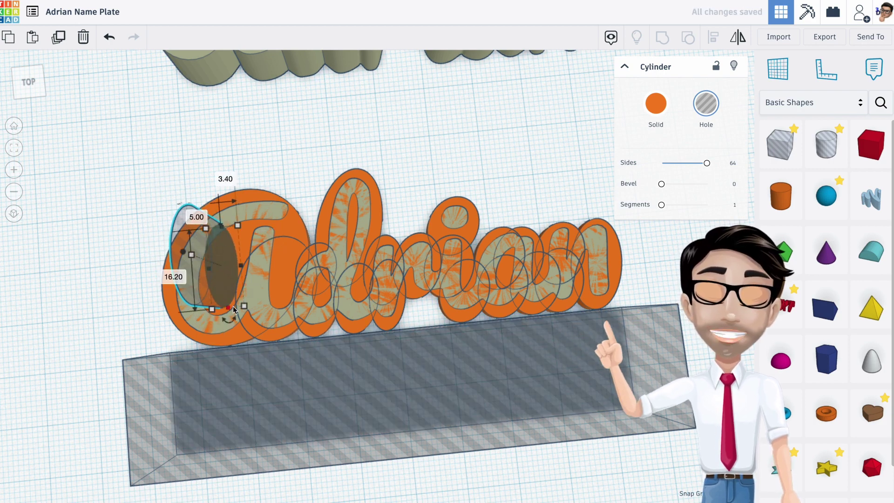
left_click_drag(235, 317, 203, 308)
left_click_drag(189, 276, 194, 280)
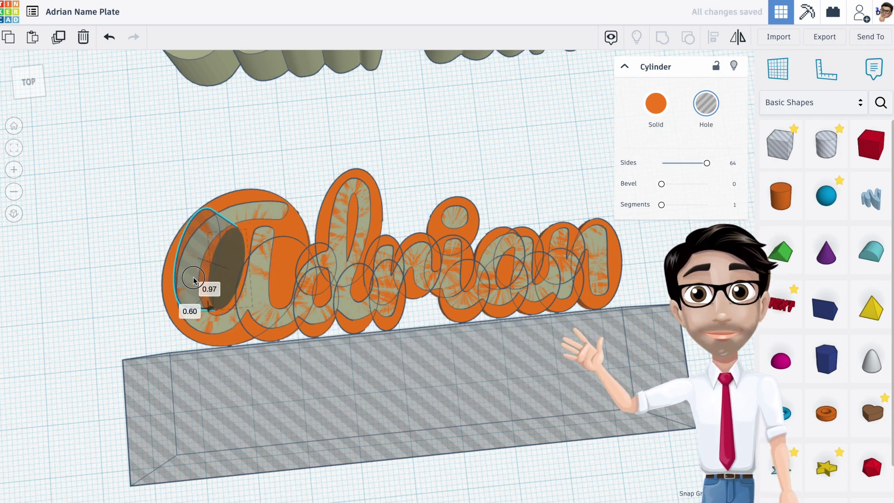
left_click_drag(193, 277, 192, 277)
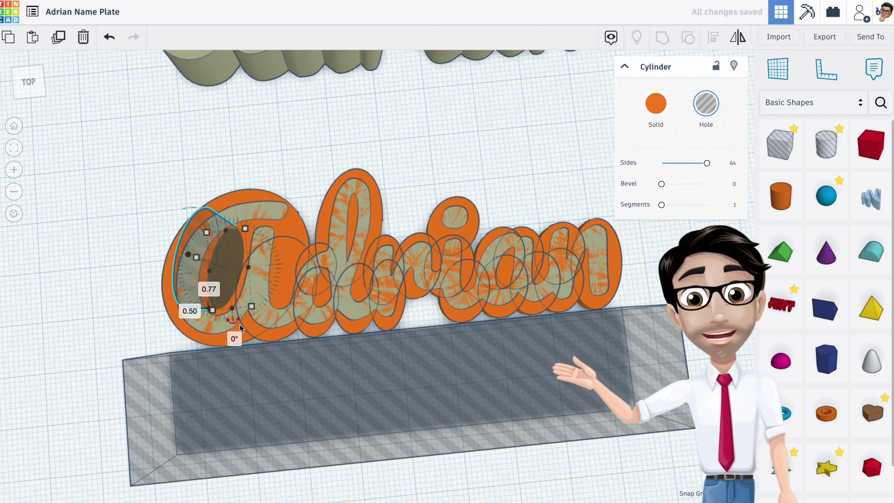
left_click_drag(238, 320, 235, 326)
right_click_drag(236, 326, 217, 300)
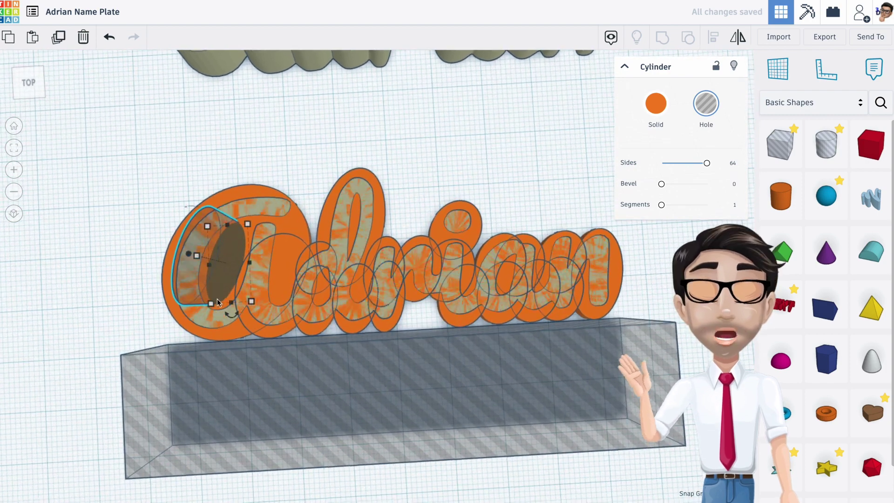
Delete the long box hole below the name
left_click(104, 241)
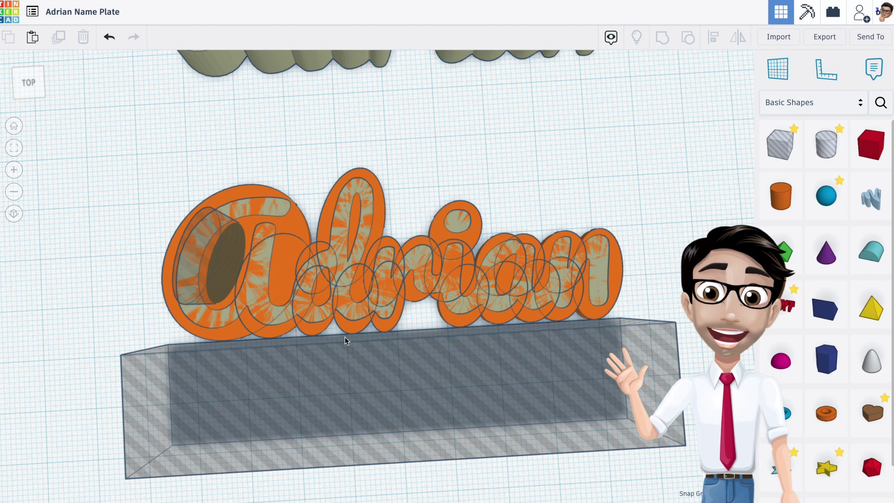
left_click(455, 377)
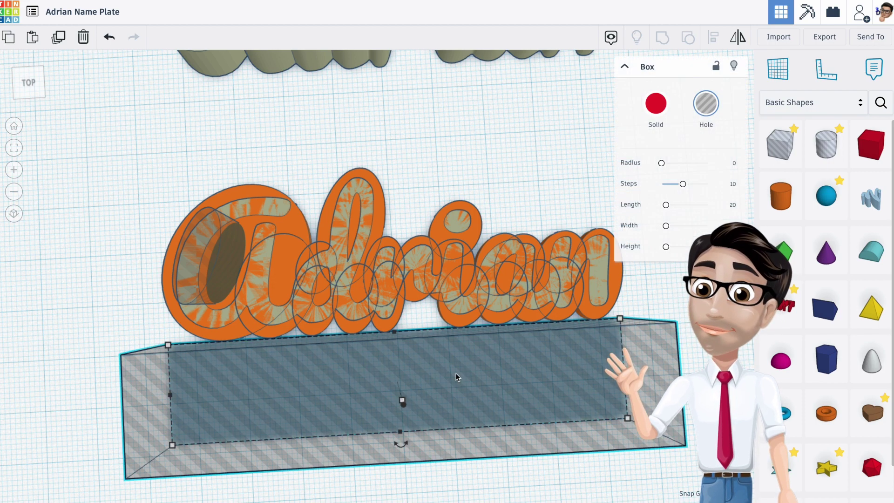
key("Delete")
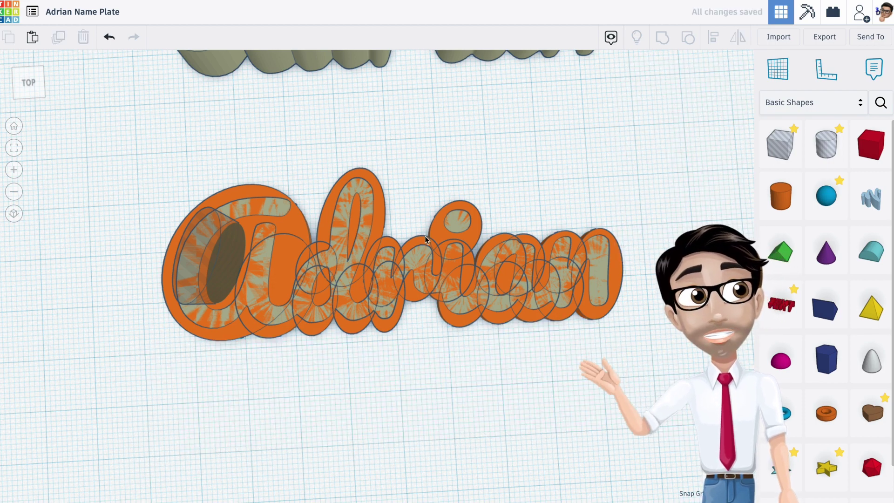
Group the backing cylinders, the lettering between them and the A's hole into one shape and colour it green
left_click_drag(121, 276, 607, 328)
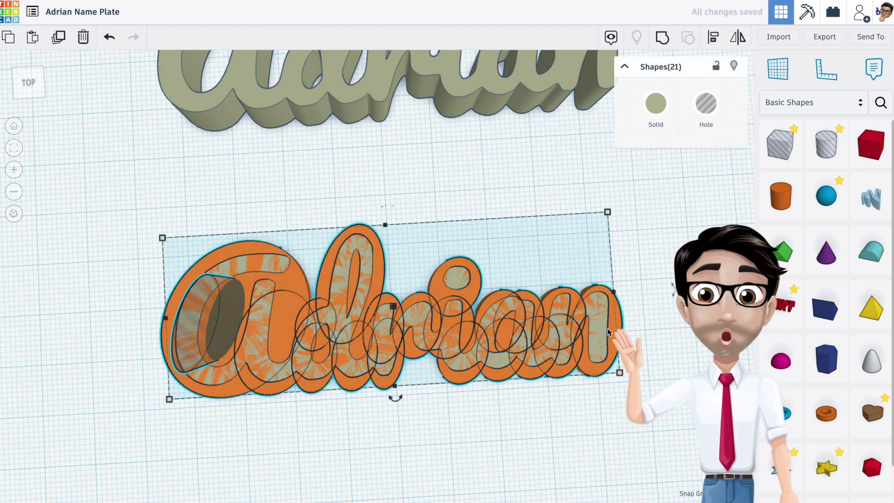
key("ctrl+g")
right_click_drag(563, 370, 545, 359)
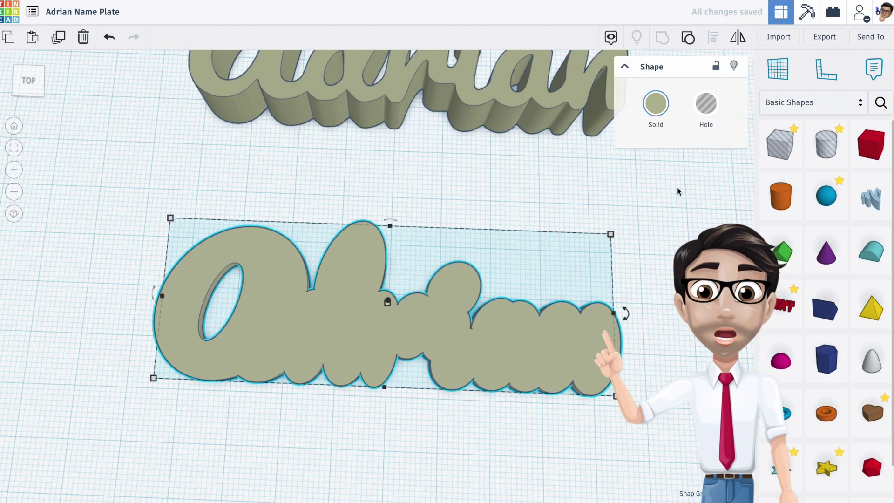
left_click(656, 103)
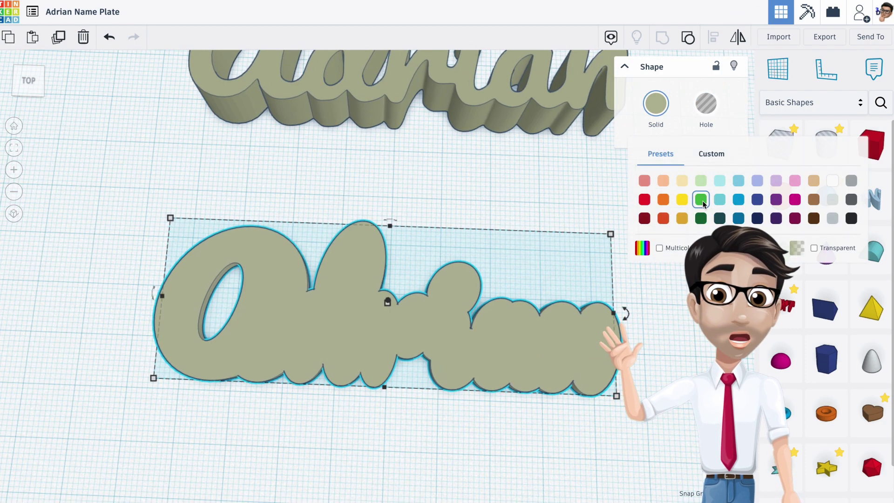
left_click(701, 201)
Move the tall Adrian lettering onto the green backing and set its height to 5 mm
left_click_drag(513, 108, 499, 373)
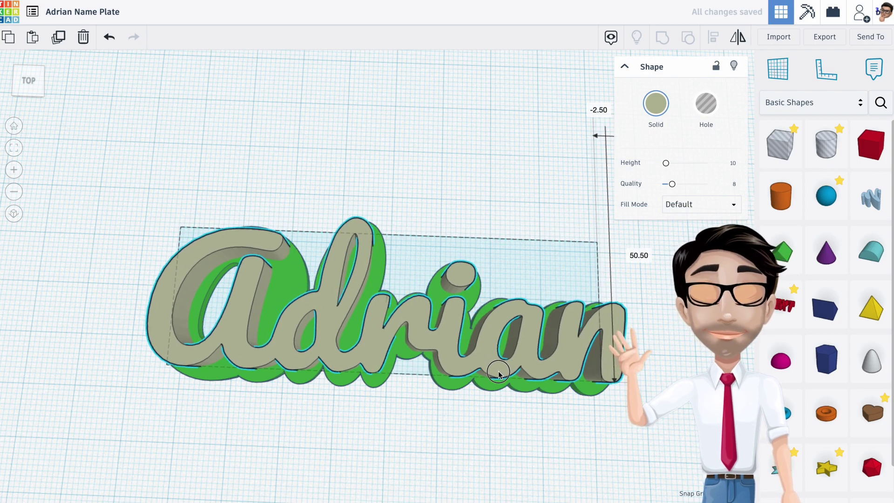
right_click_drag(499, 371, 422, 268)
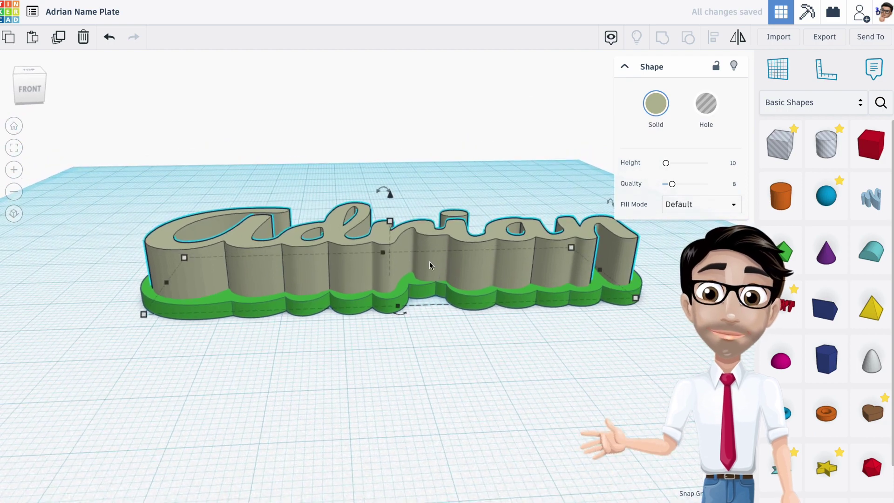
type("5")
key("Return")
right_click_drag(441, 250, 423, 336)
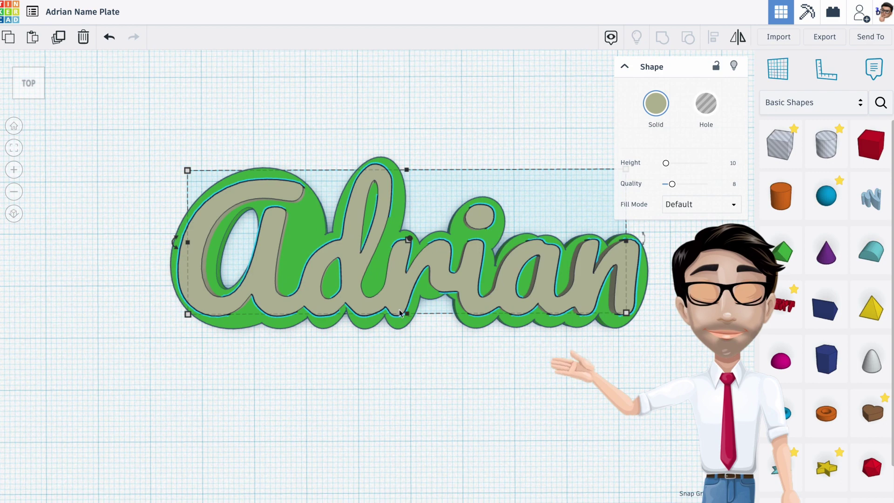
key("Escape")
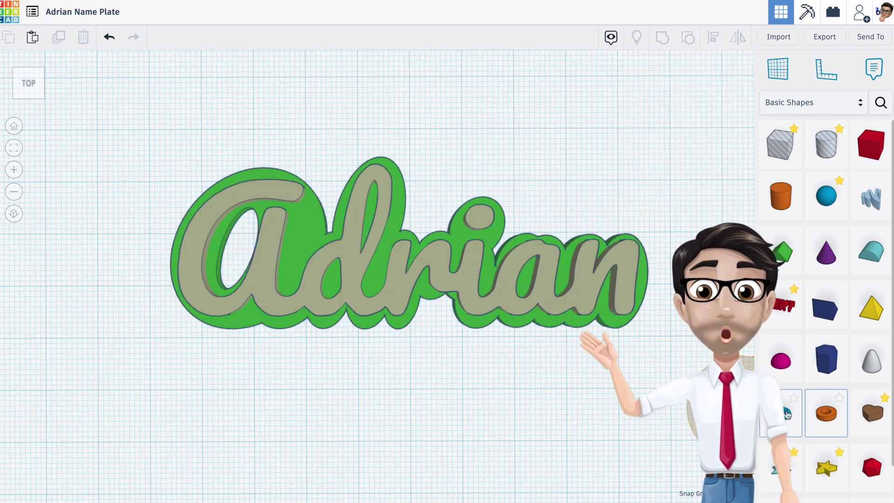
Place a tube at the A's upper left as a key ring loop, lower its height and set its wall thickness to 3.365
left_click_drag(828, 415, 191, 198)
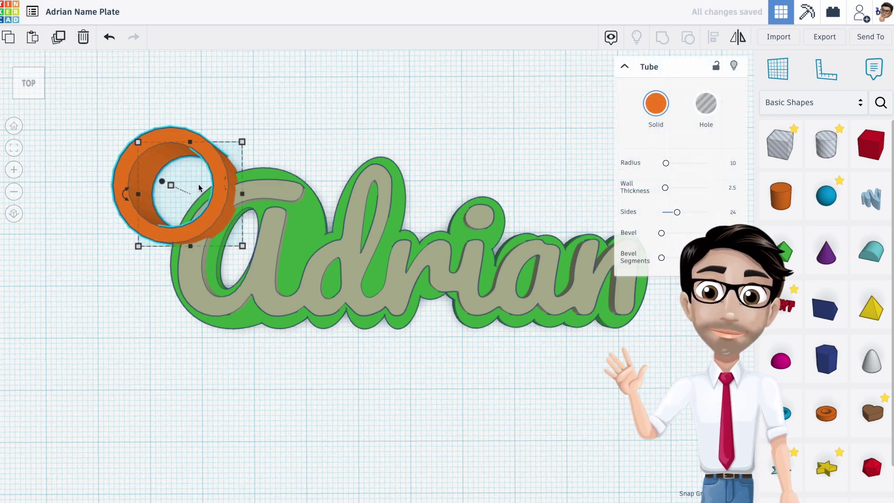
right_click_drag(222, 222, 188, 170)
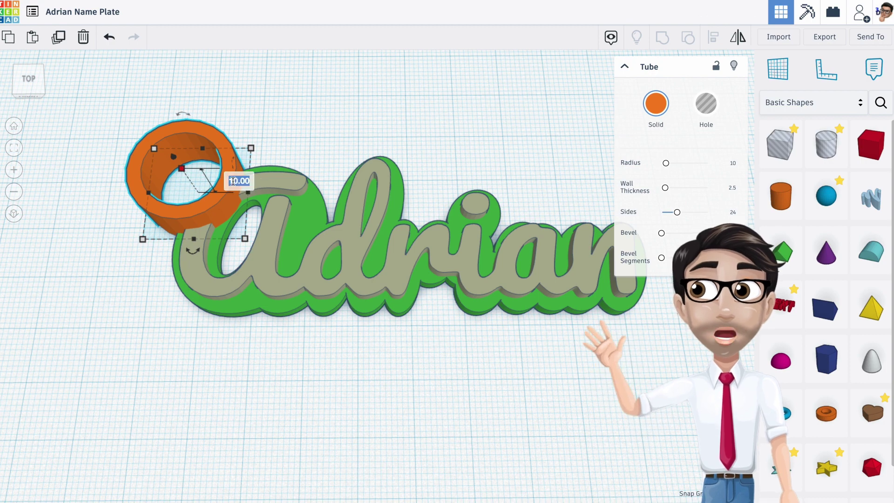
key("Return")
right_click_drag(217, 194, 166, 164)
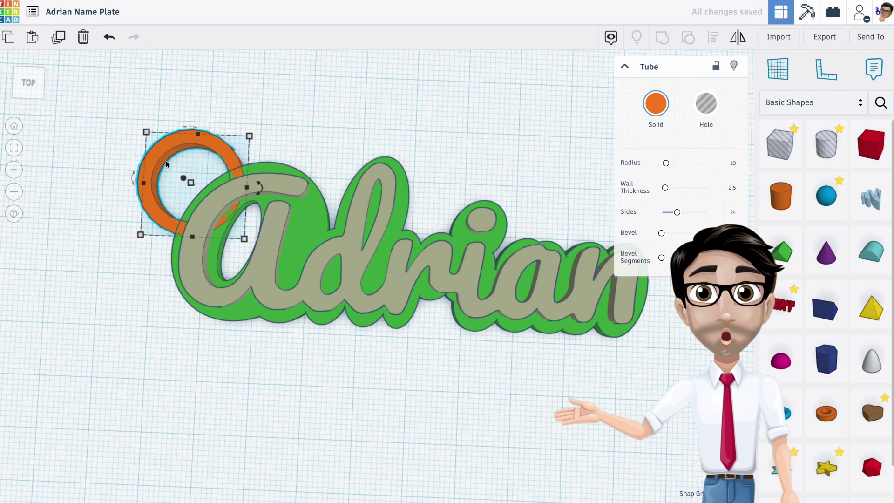
left_click_drag(665, 191, 669, 194)
right_click_drag(324, 217, 345, 243)
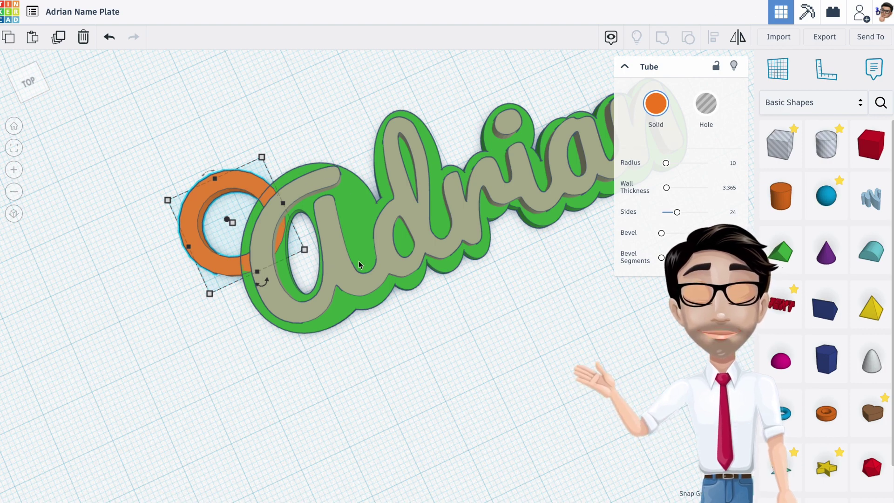
Nudge the Adrian lettering slightly down and to the right to centre it on the green backing
right_click_drag(398, 266, 346, 286)
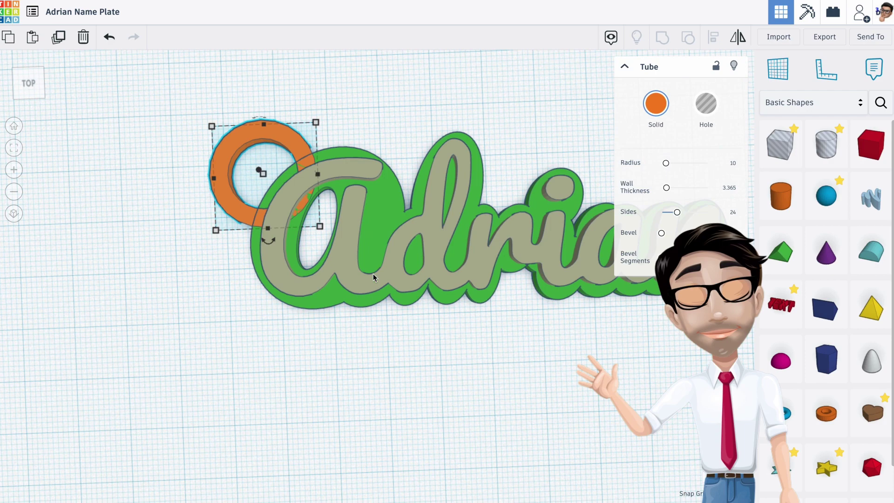
right_click_drag(414, 255, 283, 290)
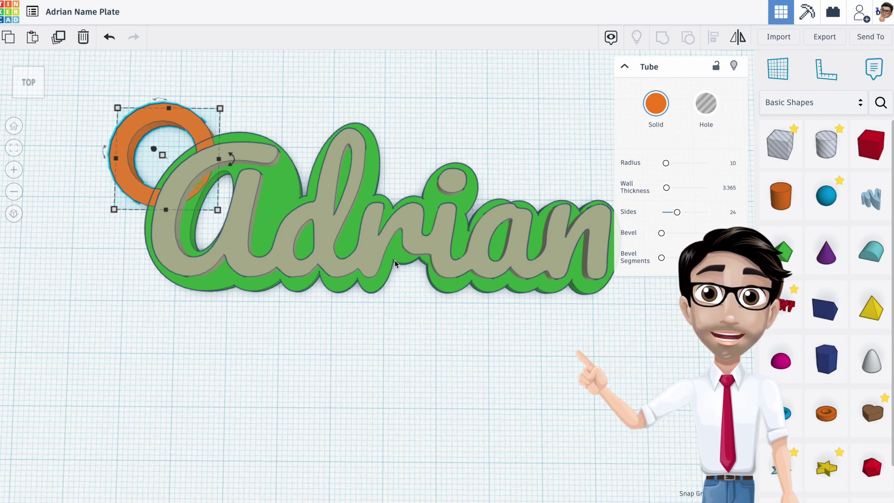
middle_click_drag(423, 262, 328, 262)
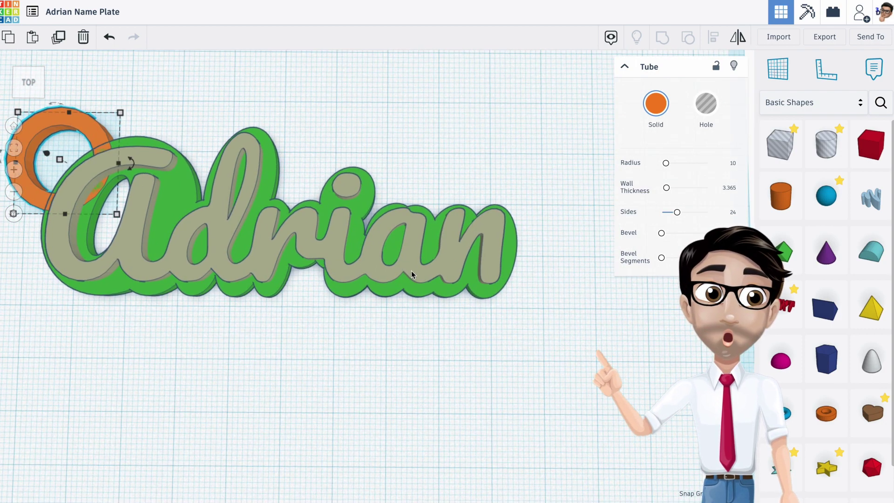
left_click(417, 275)
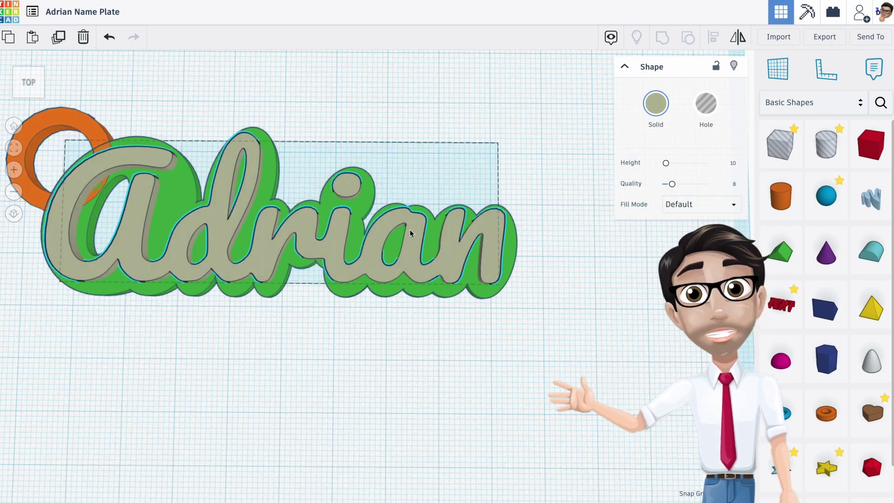
key("Down")
key("Down")
key("Down")
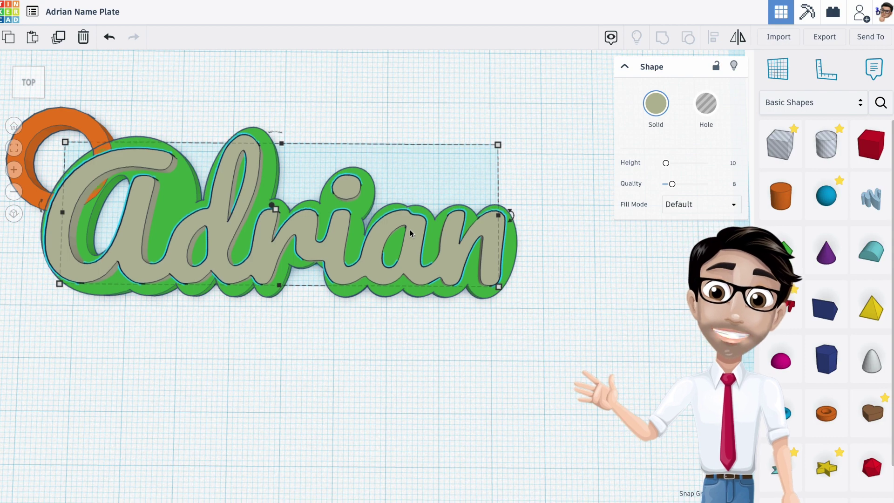
key("Right")
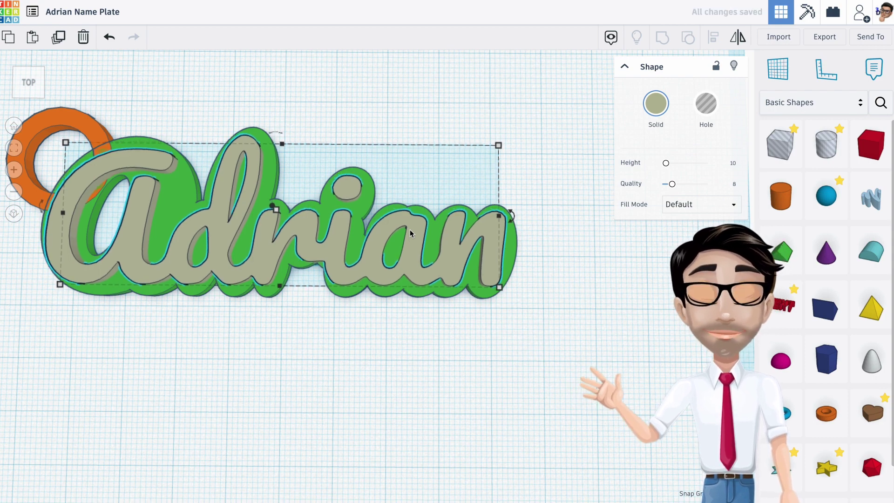
left_click(402, 249)
right_click_drag(402, 249, 214, 250)
left_click_drag(94, 158, 580, 322)
right_click_drag(580, 321, 429, 371)
left_click(454, 351)
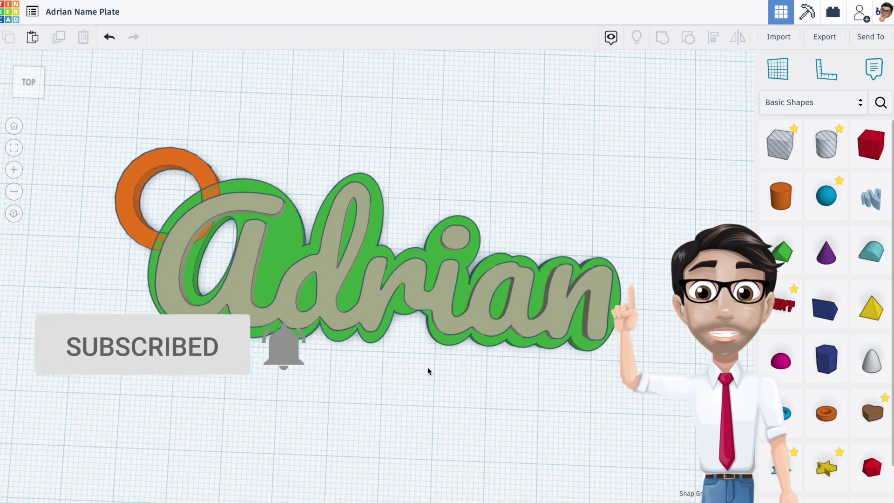